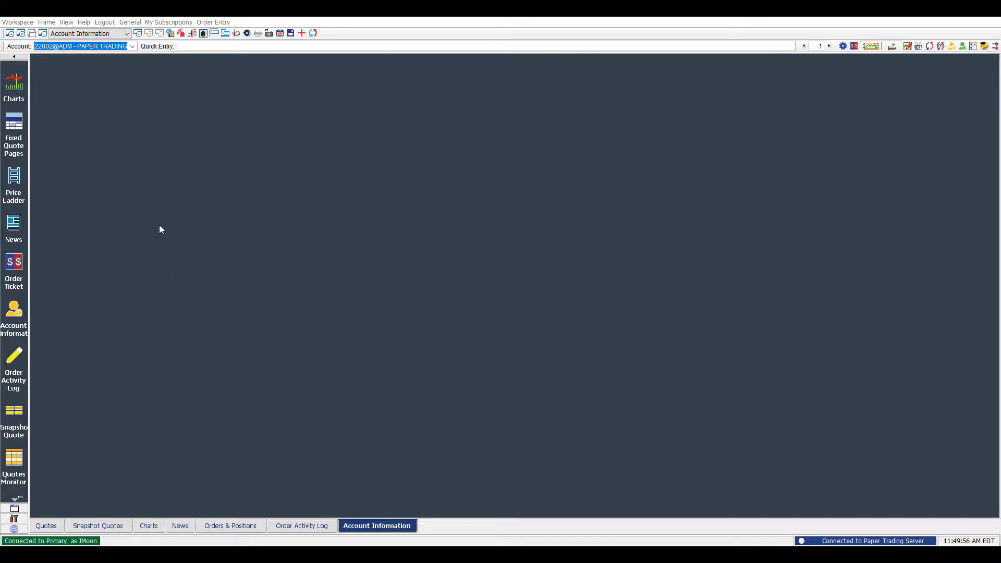
# Step: Open a new order ticket from Order Entry, then return to the main paper trading window
pyautogui.click(203, 23)
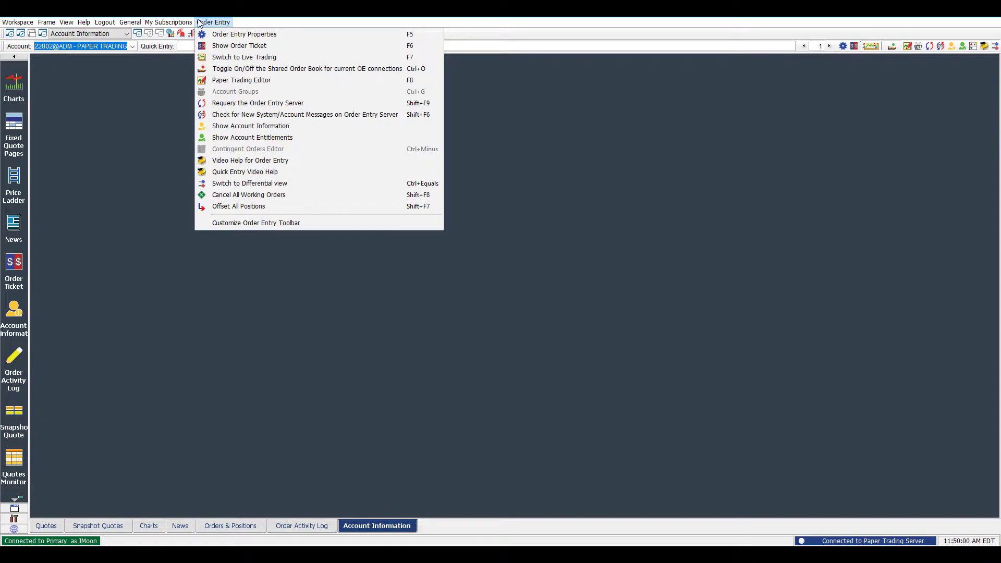
pyautogui.click(244, 48)
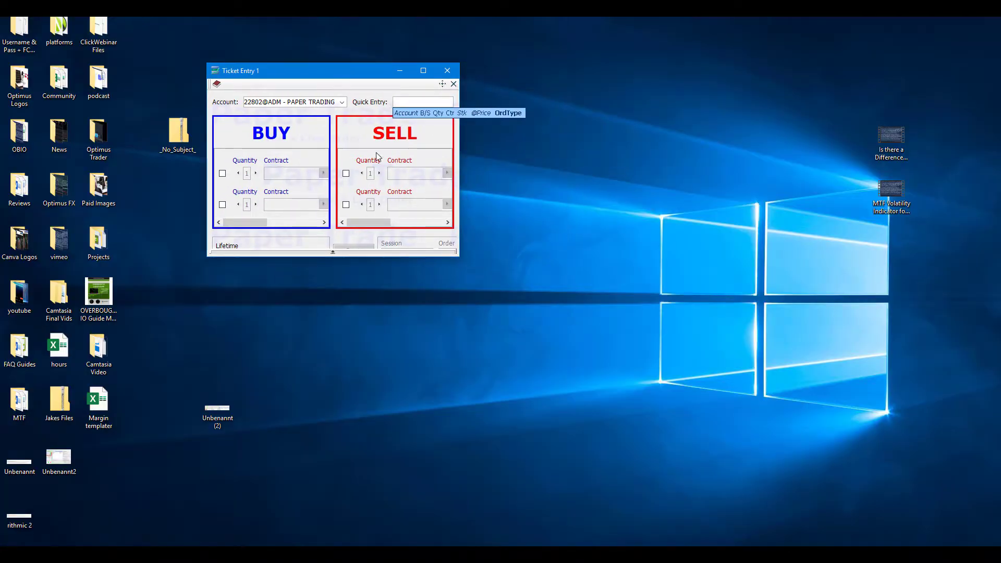
pyautogui.moveTo(115, 532)
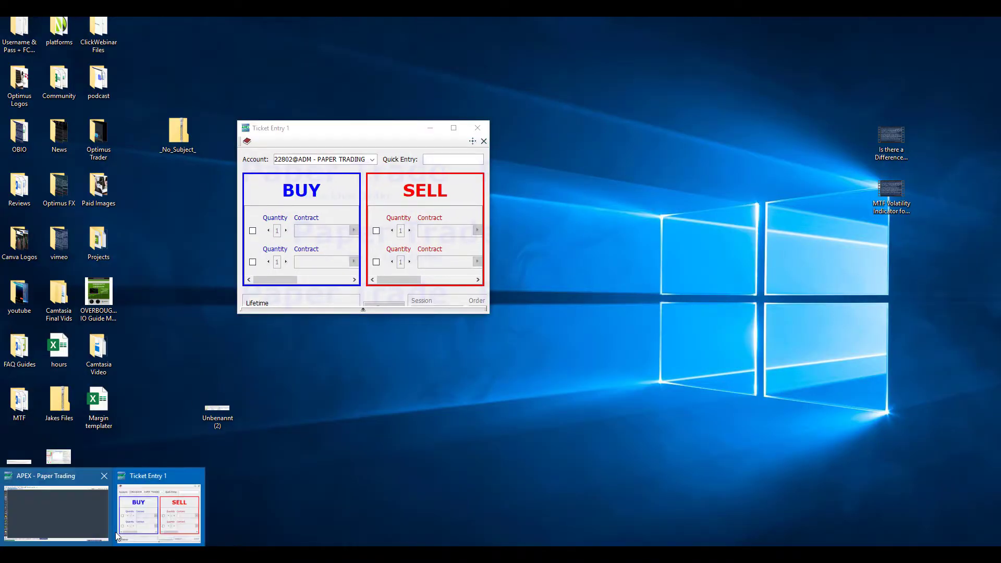
pyautogui.click(79, 518)
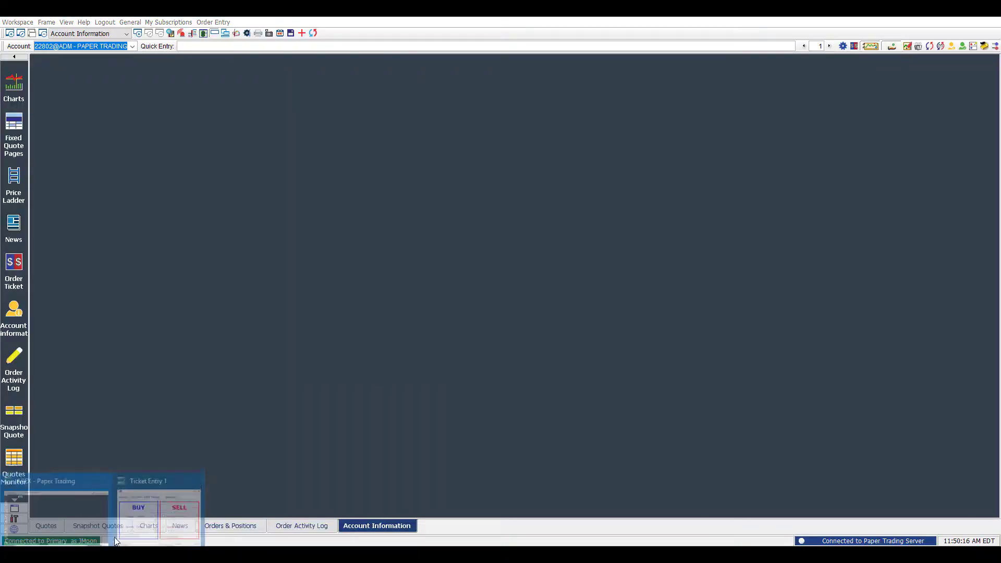
# Step: Bring Ticket Entry 1 forward, enlarge it to reveal all order fields, and move it up-left
pyautogui.click(151, 516)
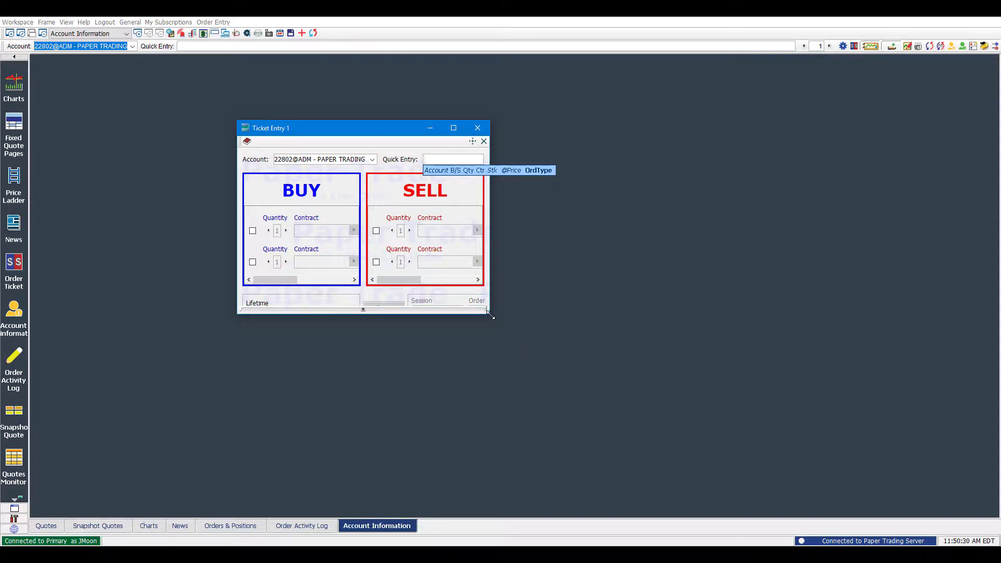
pyautogui.moveTo(491, 316); pyautogui.dragTo(805, 492)
pyautogui.moveTo(607, 139); pyautogui.dragTo(563, 104)
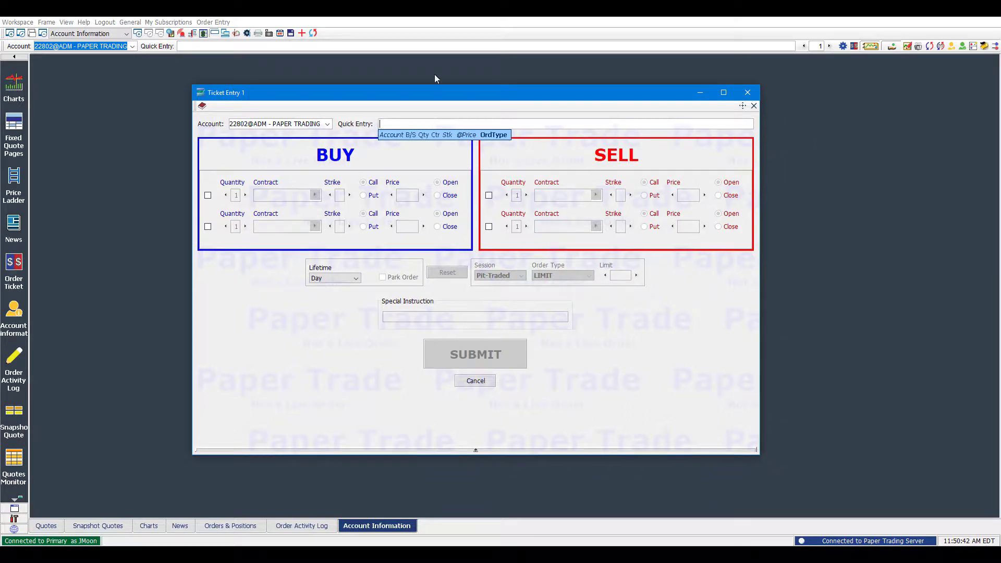
# Step: Check the account list, then tick both BUY legs so Quick Entry reads B 1 / B 1
pyautogui.click(329, 129)
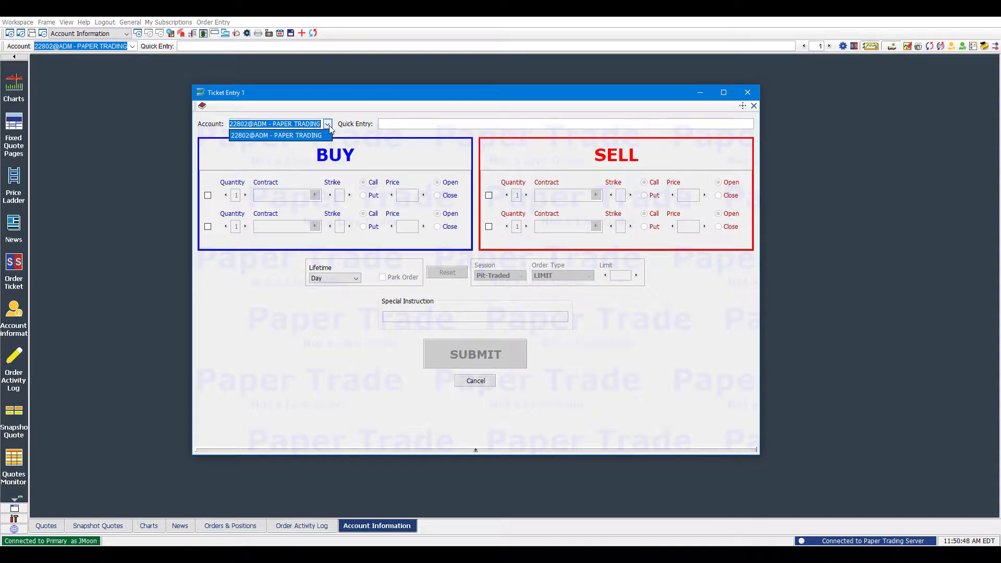
pyautogui.click(301, 109)
pyautogui.click(382, 124)
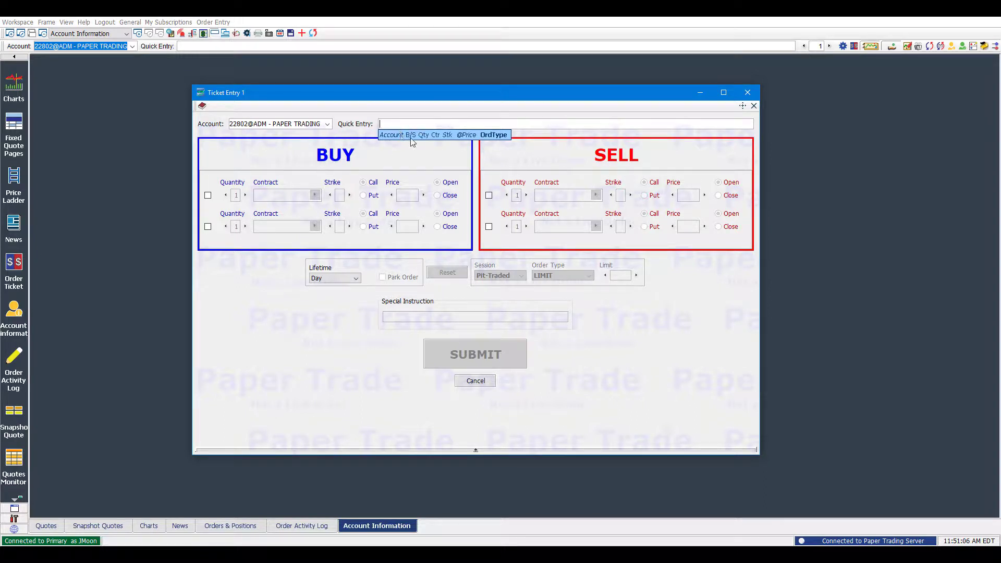
pyautogui.click(208, 196)
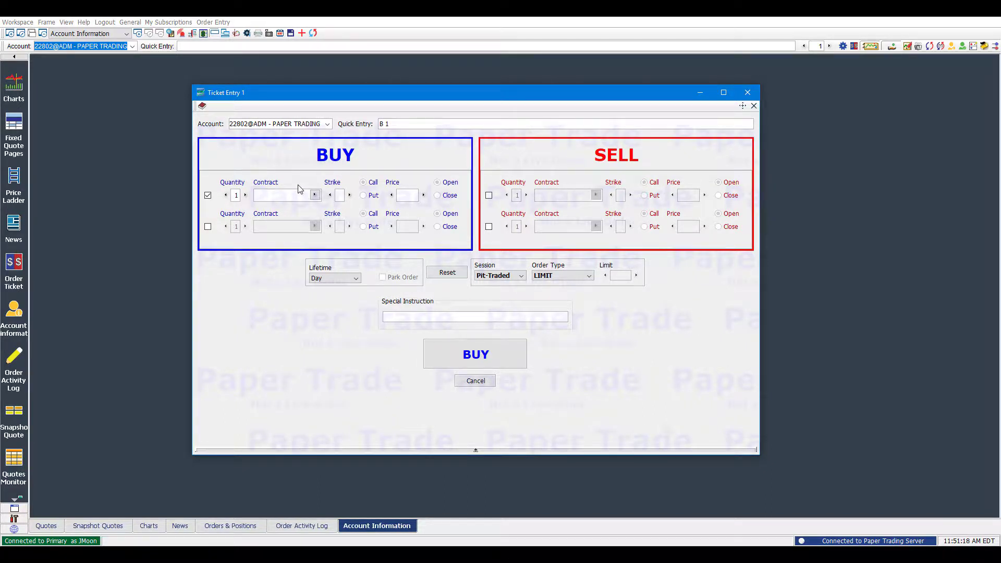
pyautogui.click(208, 227)
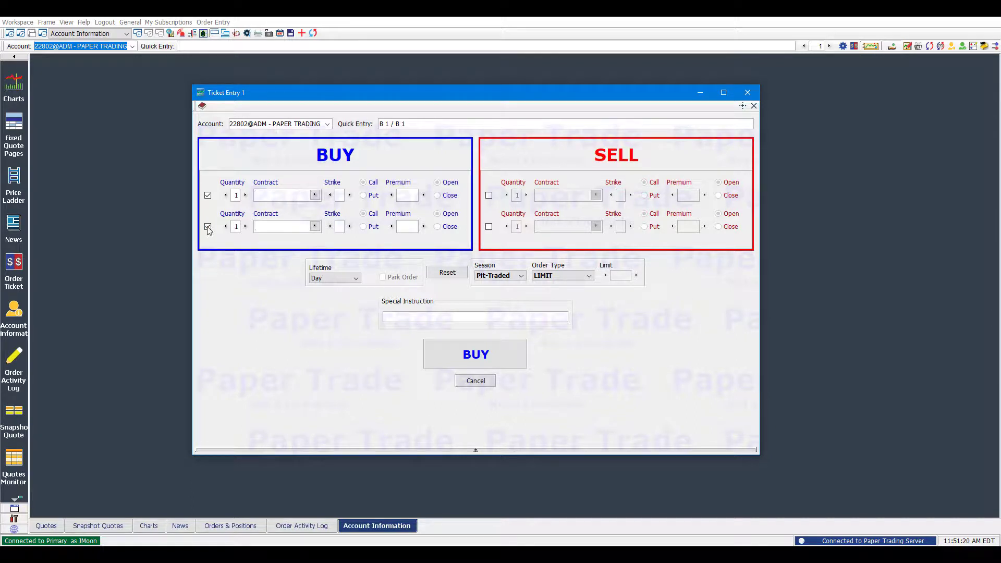
pyautogui.click(208, 227)
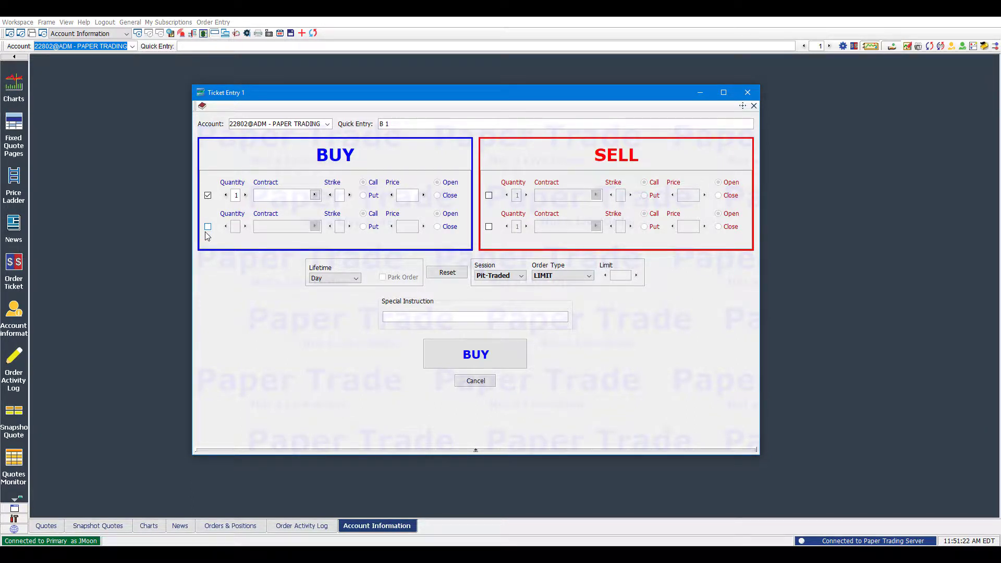
pyautogui.click(207, 226)
pyautogui.click(398, 121)
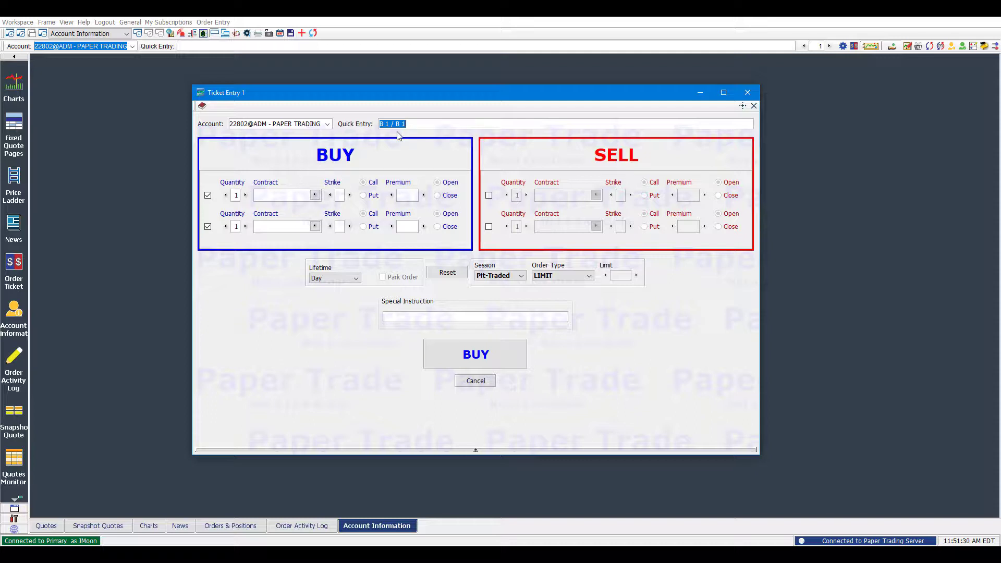
pyautogui.click(237, 196)
# Step: Untick the second buy leg and set the contract to ESU19 (SEP'19)
pyautogui.click(209, 228)
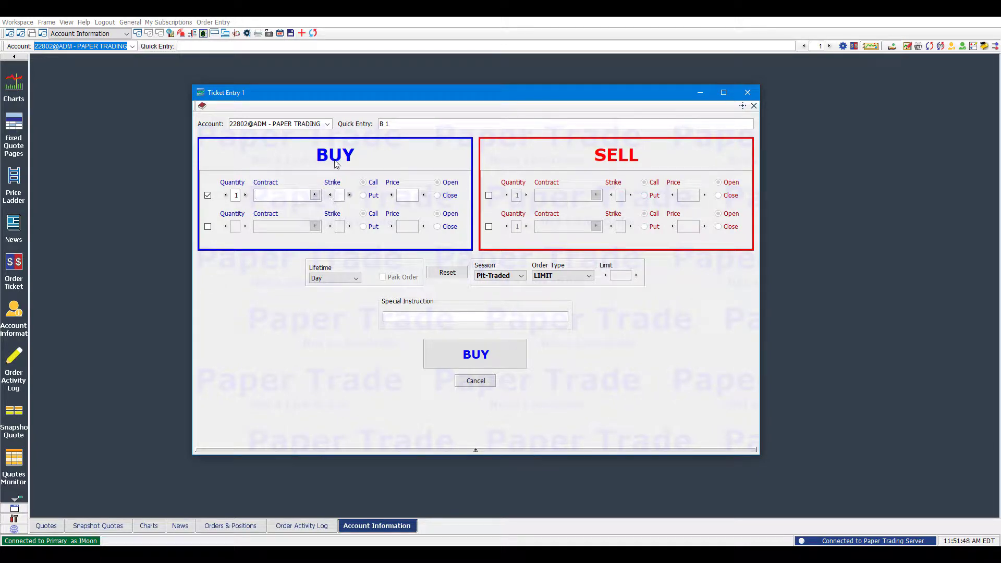
pyautogui.write('ES')
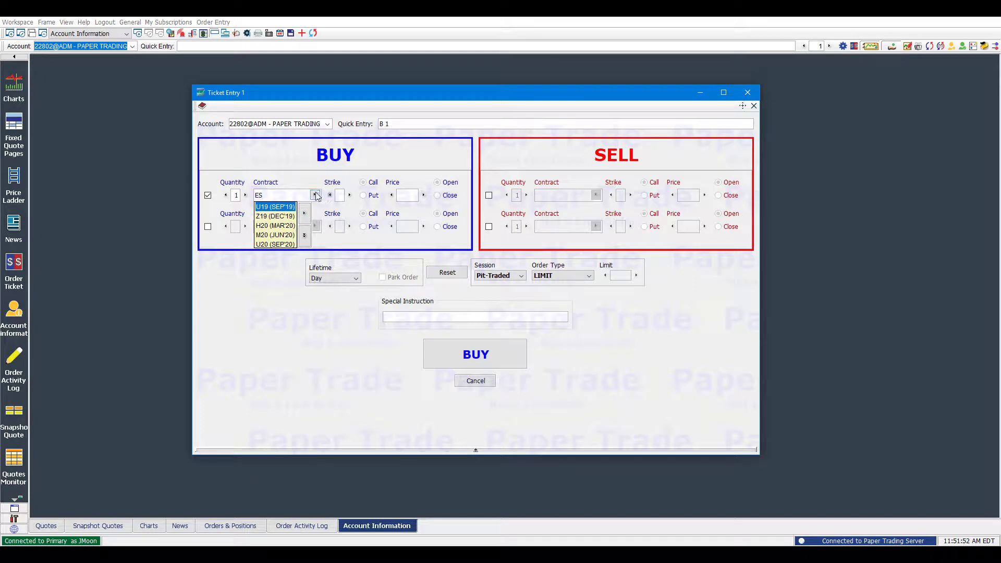
pyautogui.click(286, 207)
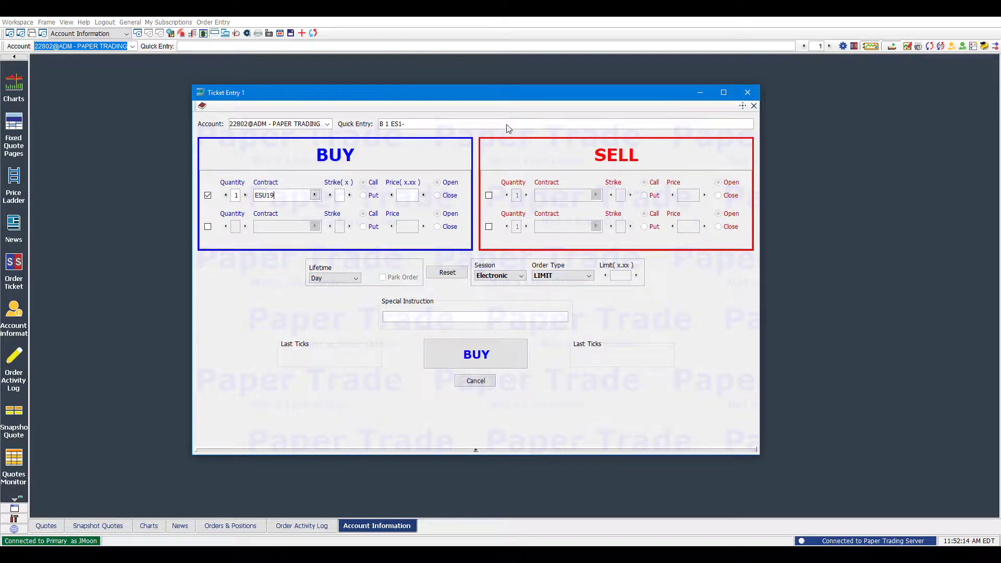
# Step: Make it a MKT order in the Electronic session with Day lifetime
pyautogui.click(564, 277)
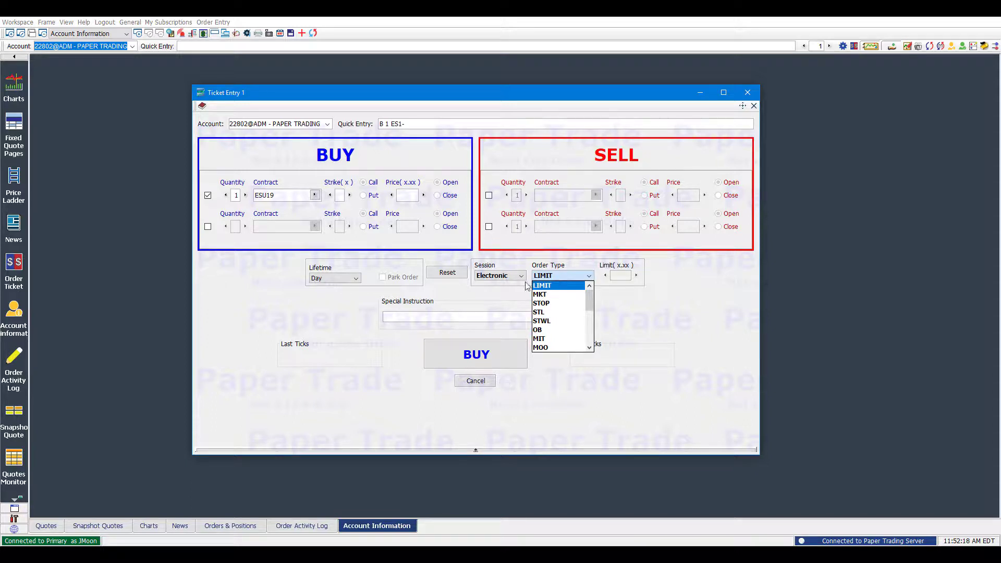
pyautogui.click(546, 296)
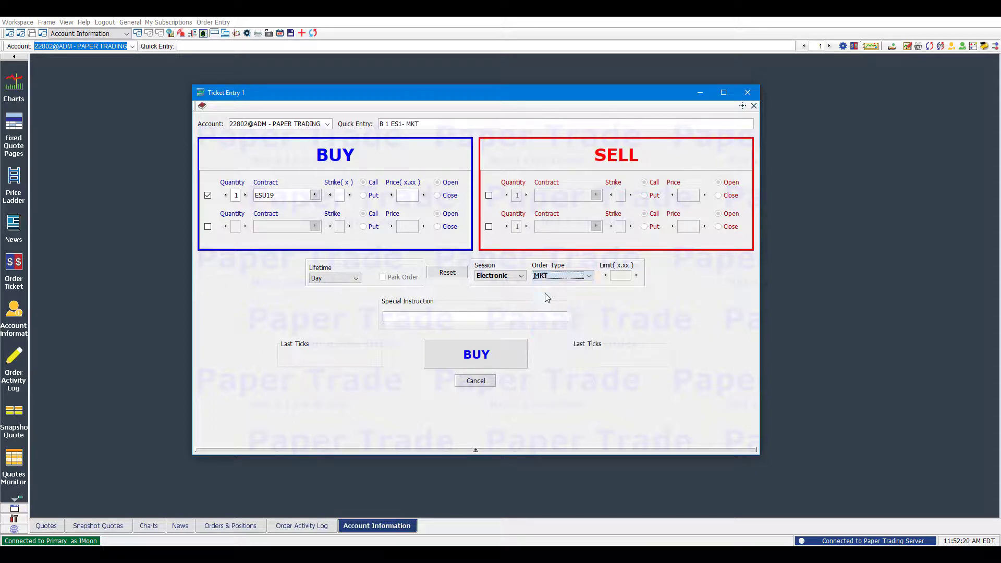
pyautogui.click(498, 277)
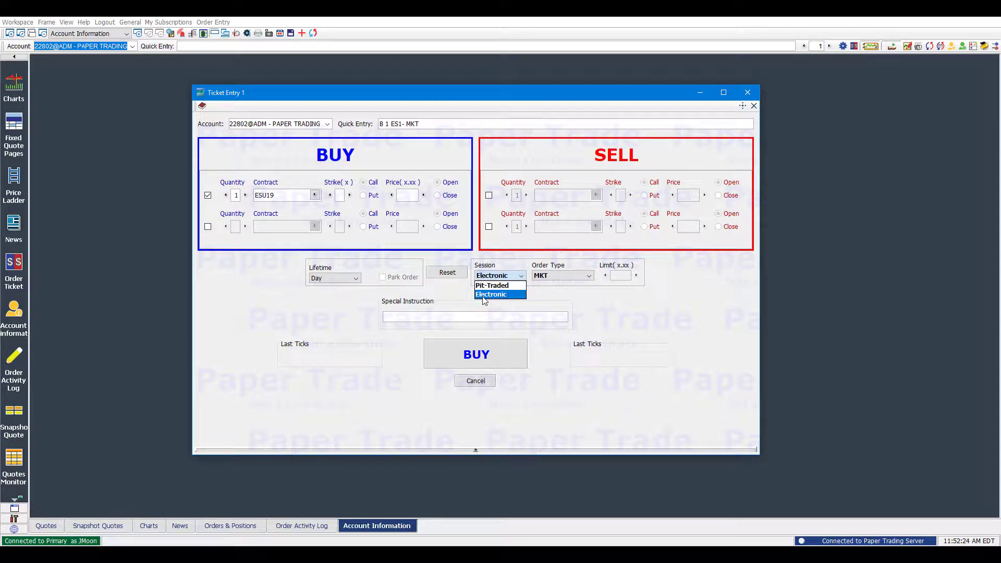
pyautogui.click(483, 295)
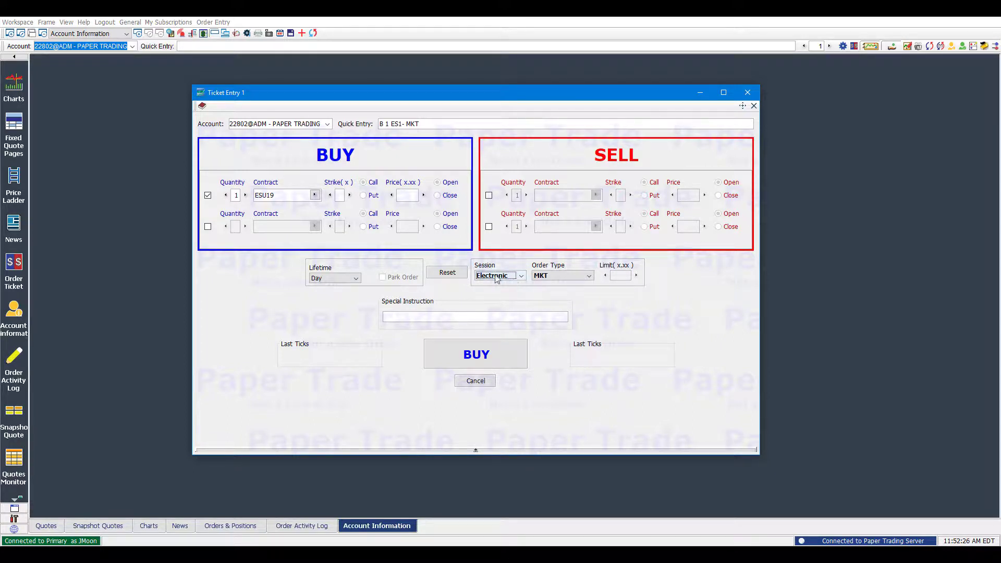
pyautogui.click(340, 279)
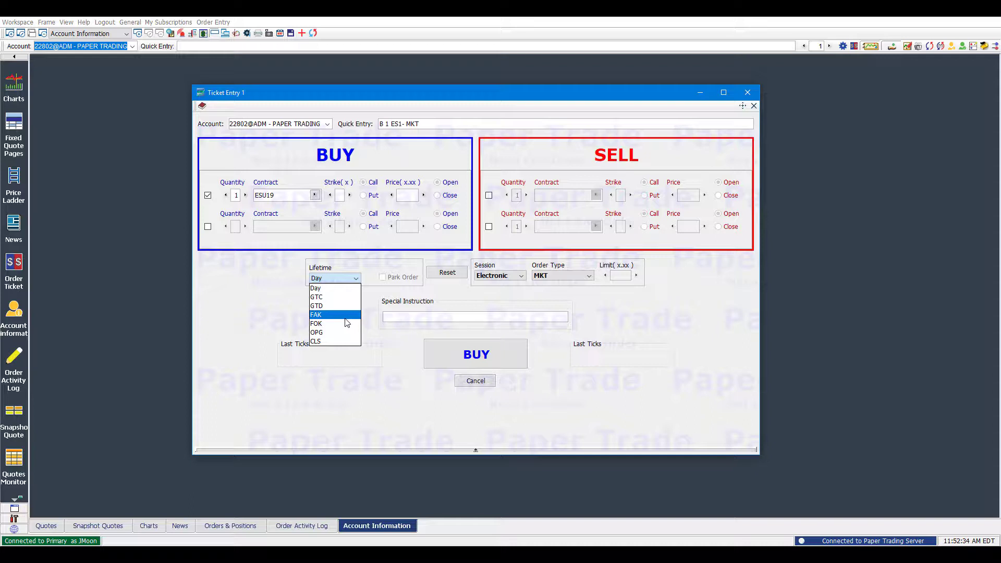
pyautogui.click(273, 289)
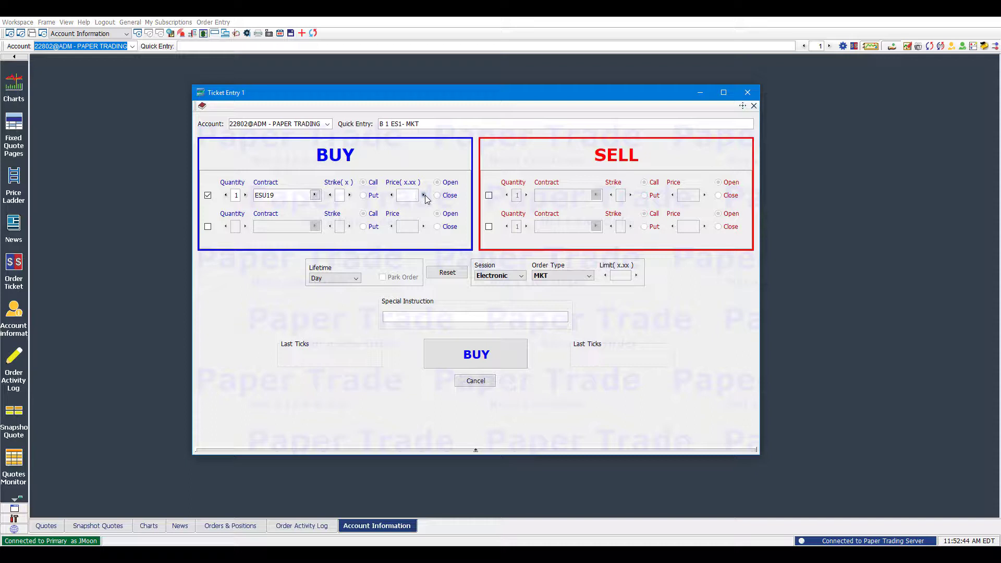
# Step: Preview the Buy 1 ESU19 order, ending at MKT with quantity 1 after trying stop and quantity 2
pyautogui.click(427, 123)
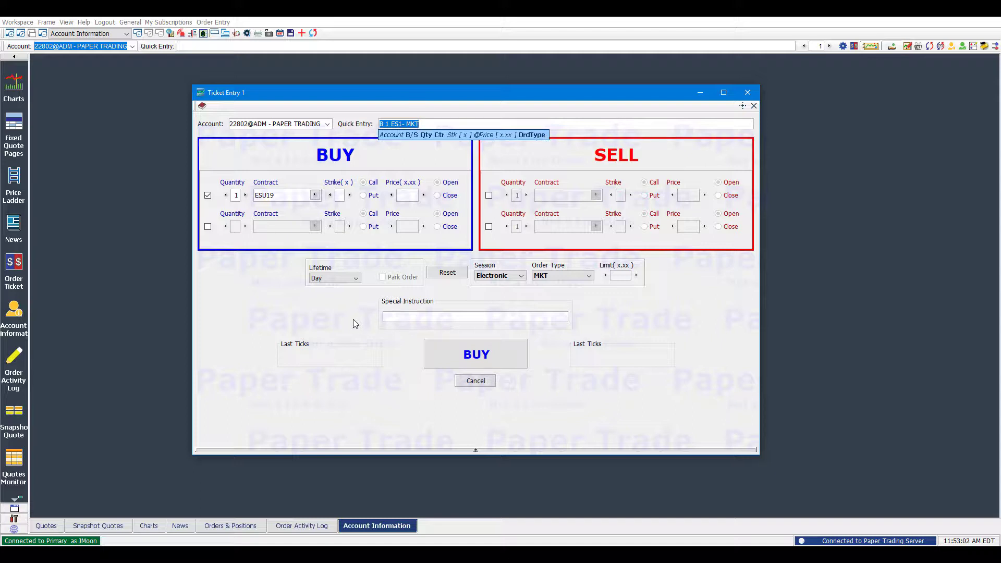
pyautogui.click(482, 354)
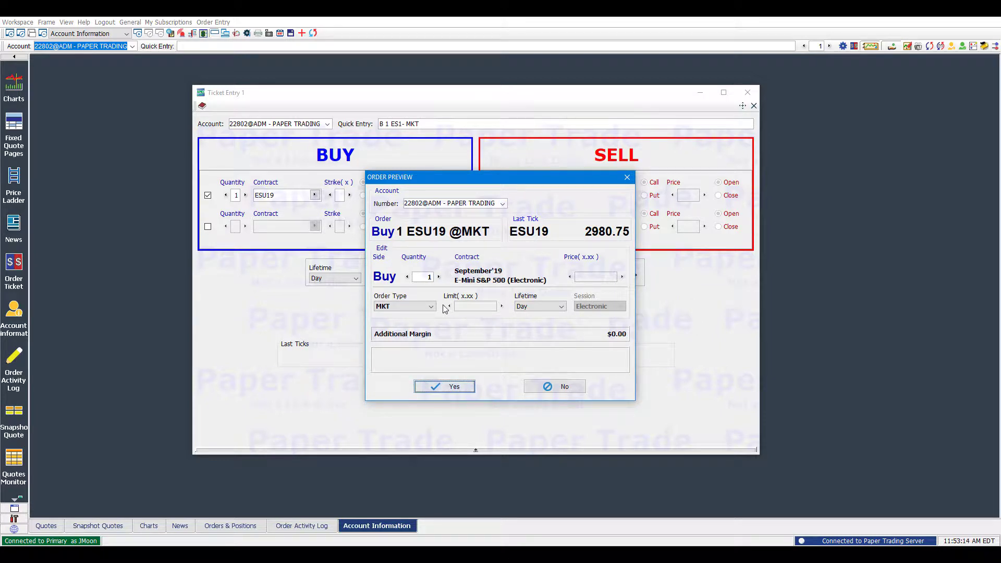
pyautogui.click(402, 308)
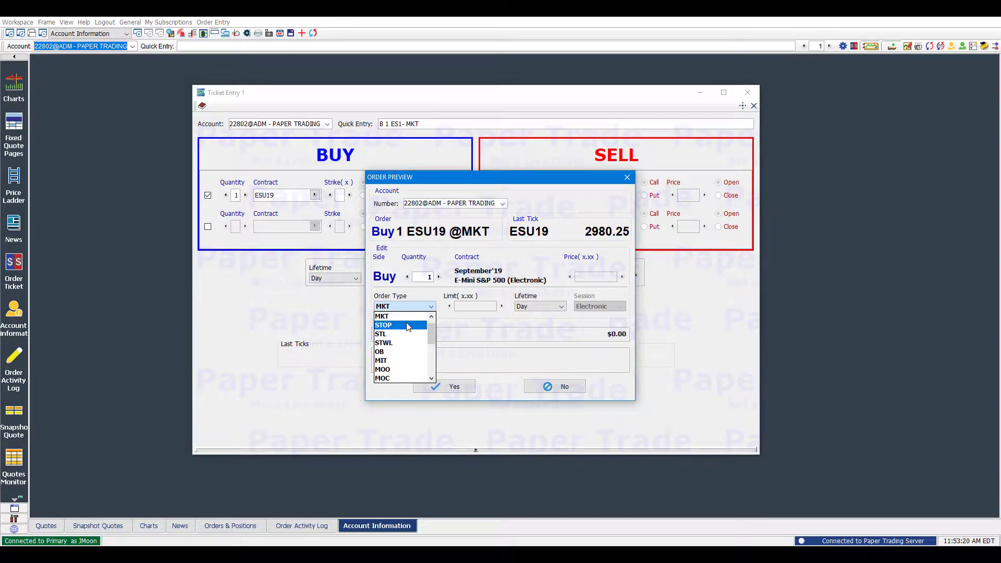
pyautogui.click(408, 325)
pyautogui.click(647, 276)
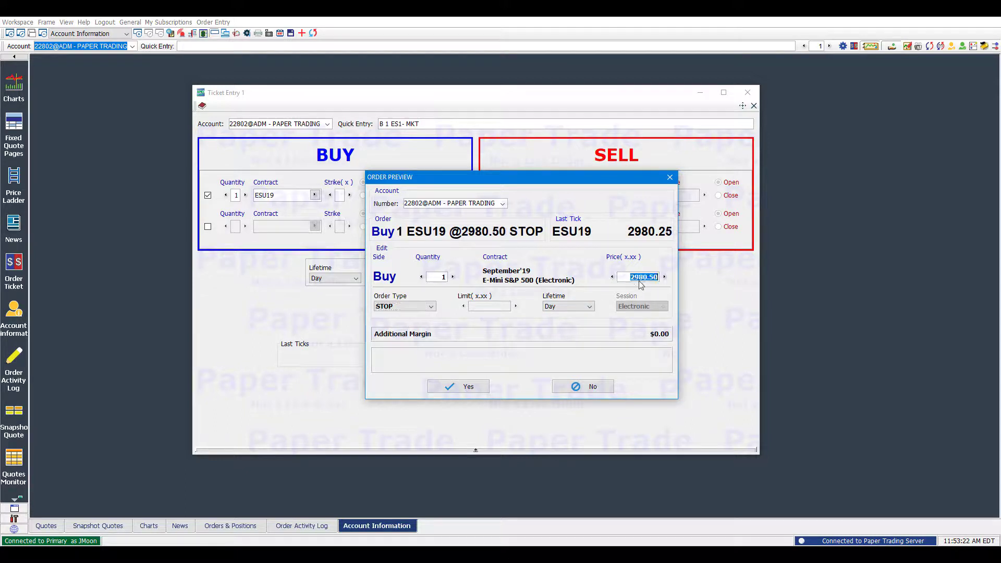
pyautogui.click(452, 277)
pyautogui.click(421, 277)
pyautogui.click(416, 307)
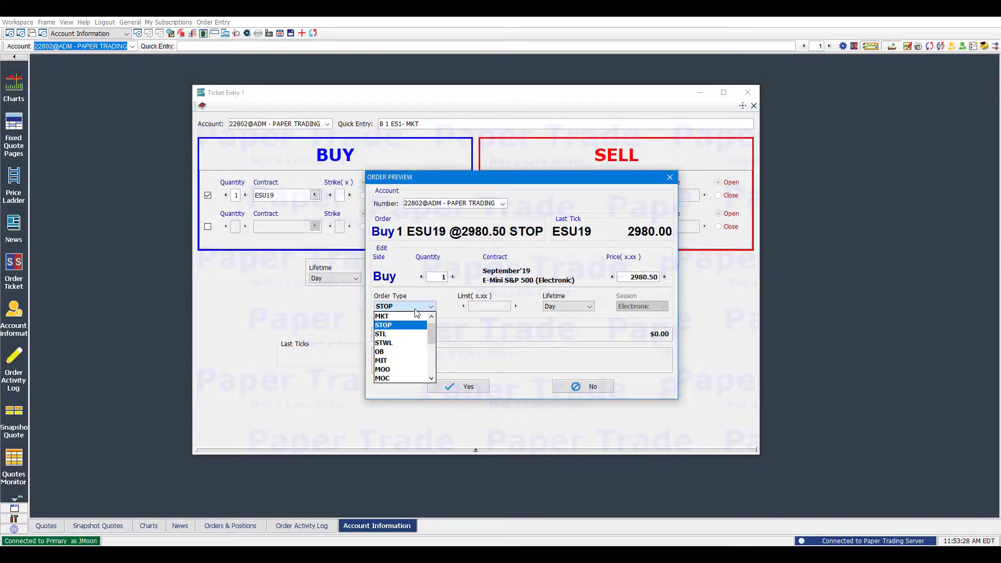
pyautogui.click(403, 317)
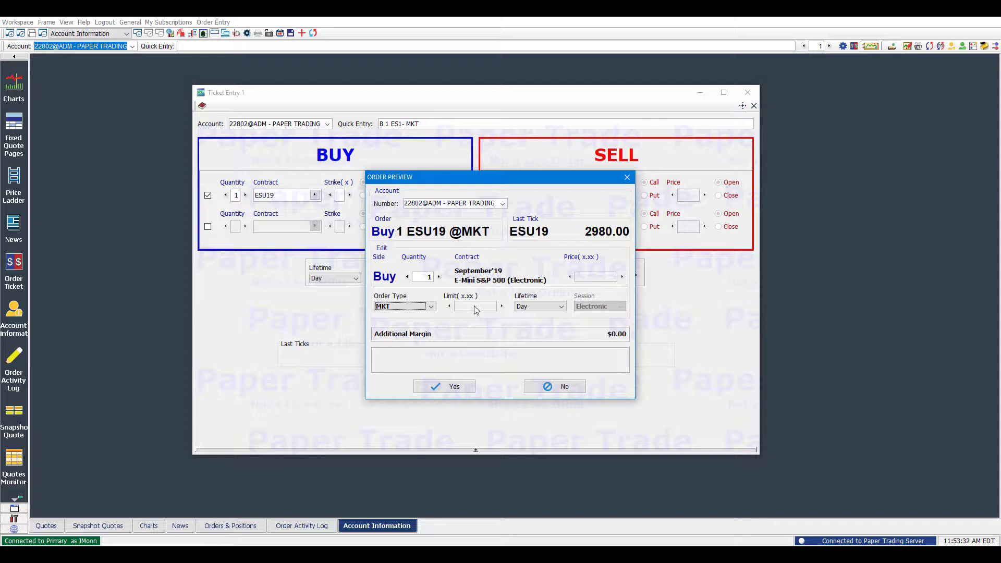
# Step: Confirm the Buy 1 ESU19 market order and dismiss the review, fill and order-placed dialogs
pyautogui.click(445, 386)
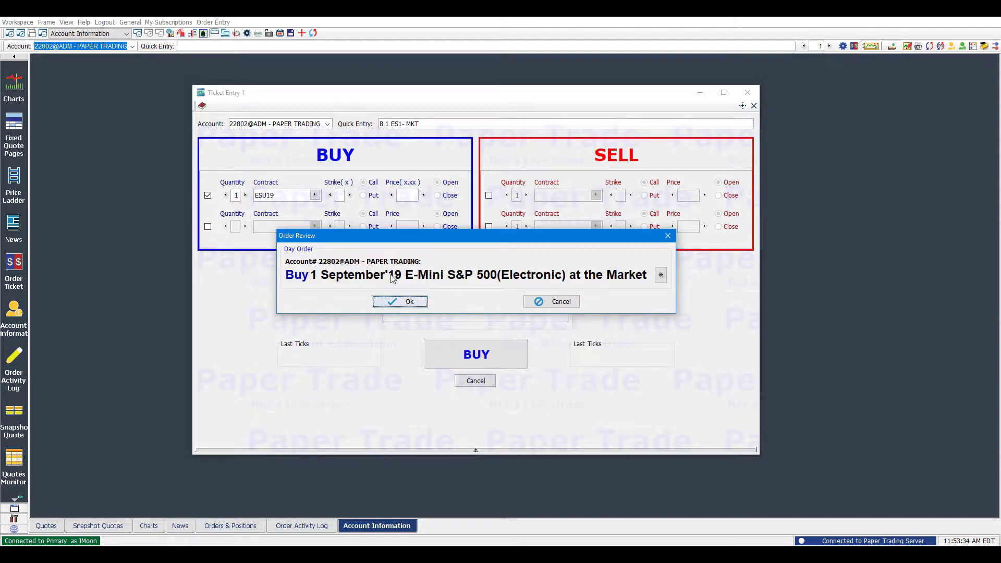
pyautogui.click(402, 303)
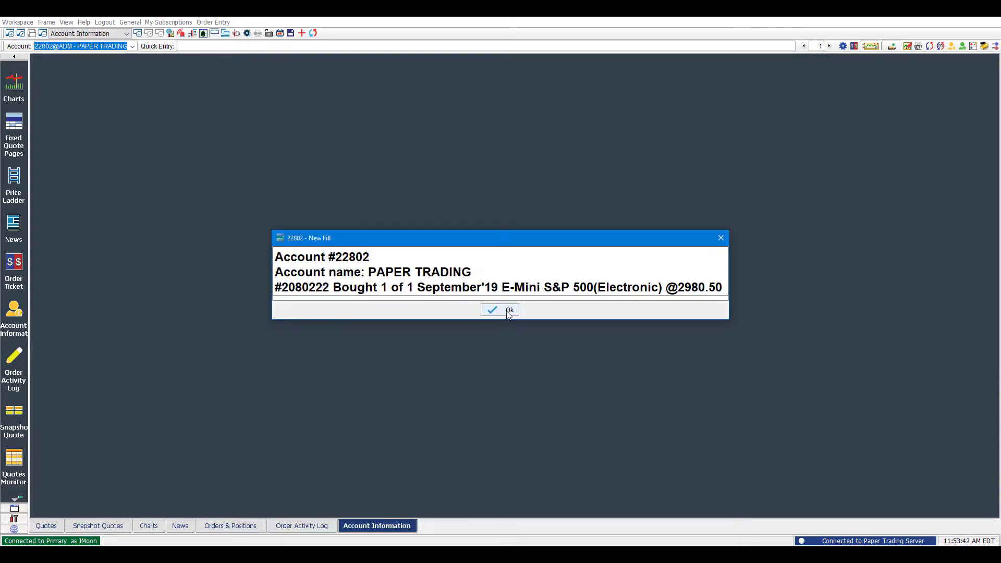
pyautogui.click(508, 313)
pyautogui.click(505, 305)
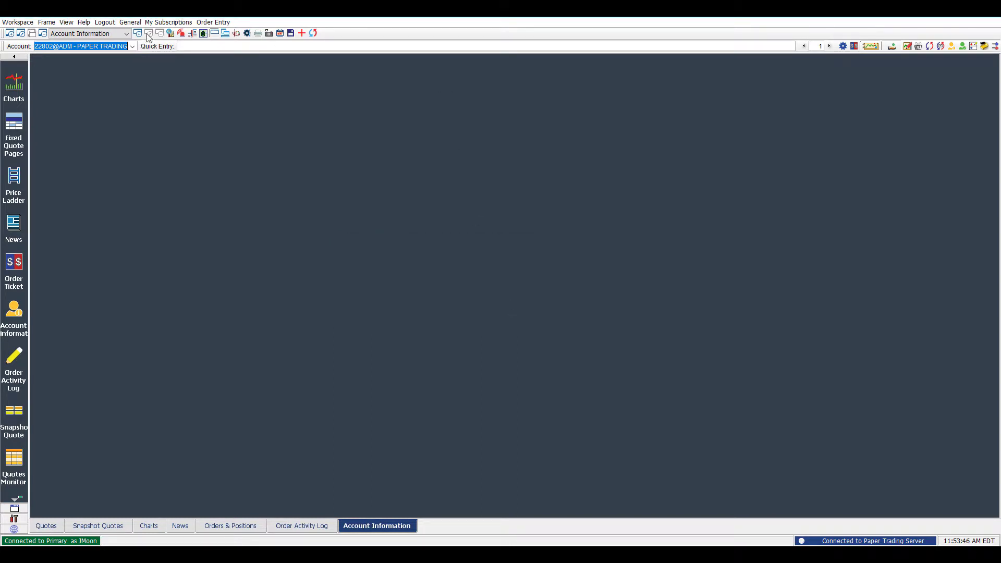
pyautogui.click(213, 22)
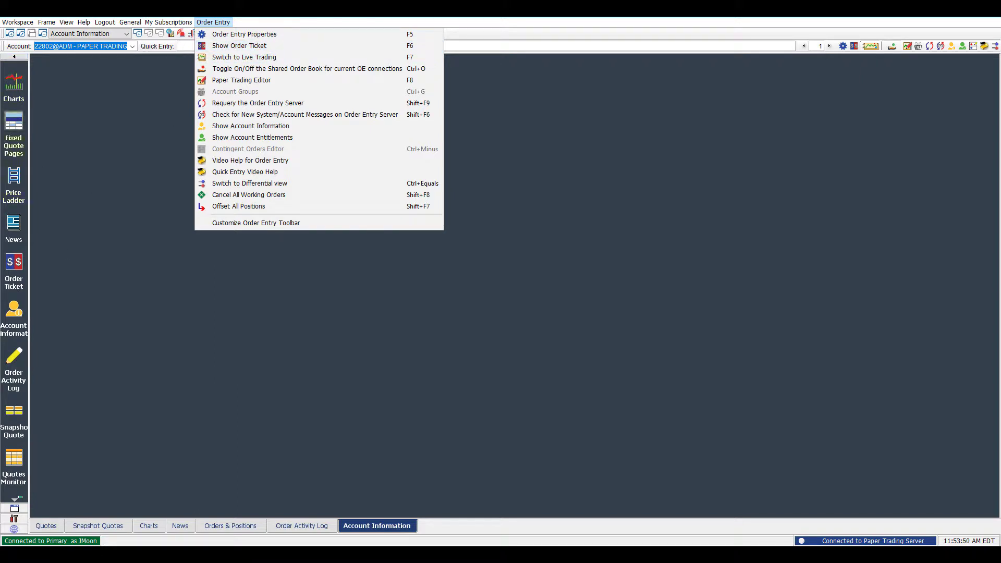
pyautogui.click(96, 151)
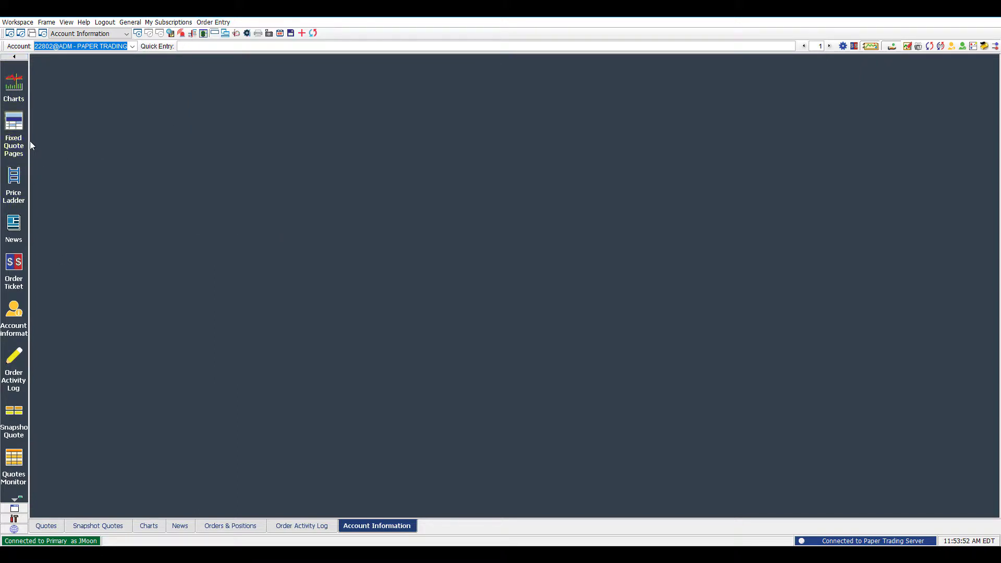
pyautogui.scroll(-4, 16, 168)
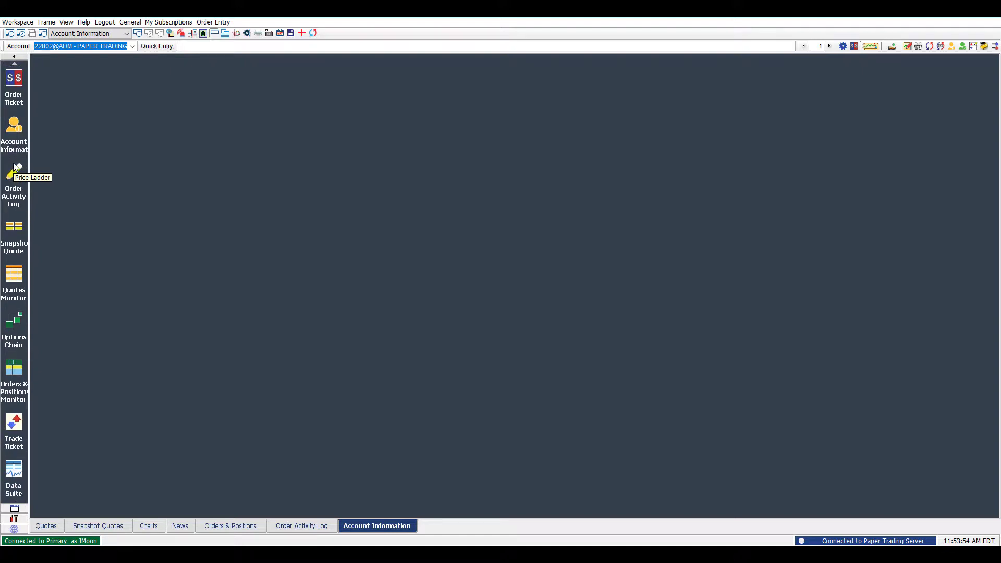
pyautogui.scroll(4, 16, 167)
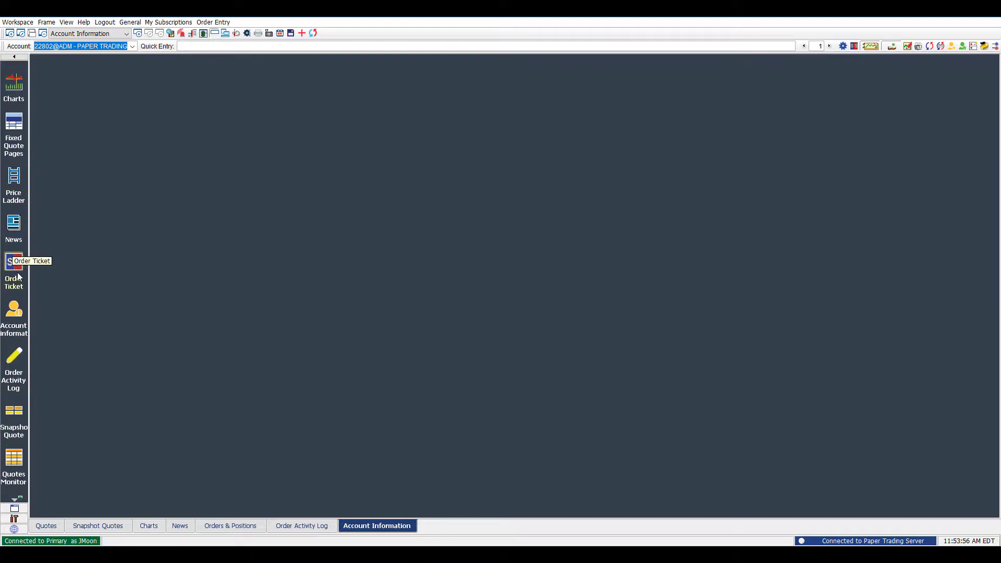
pyautogui.click(14, 265)
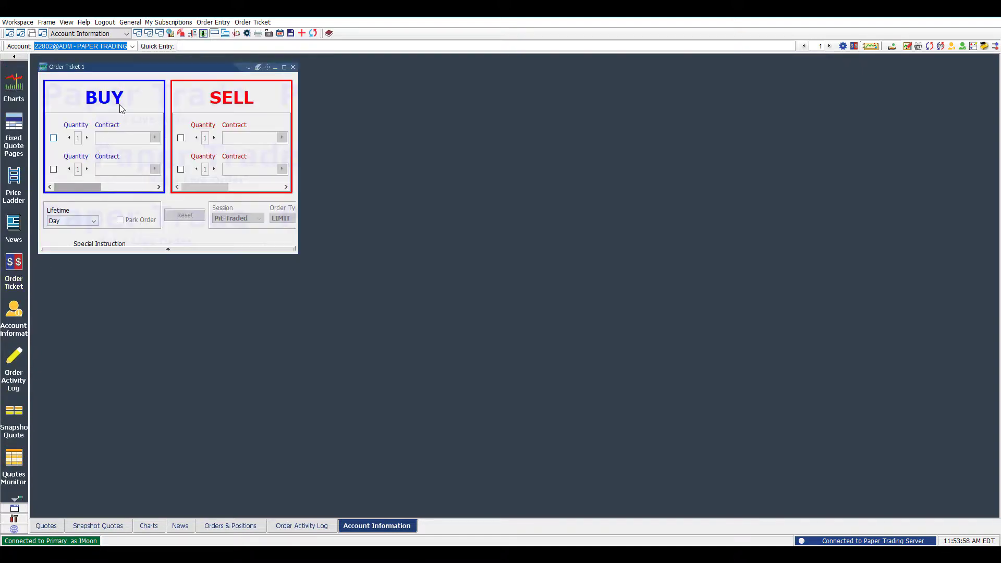
pyautogui.moveTo(123, 73); pyautogui.dragTo(160, 71)
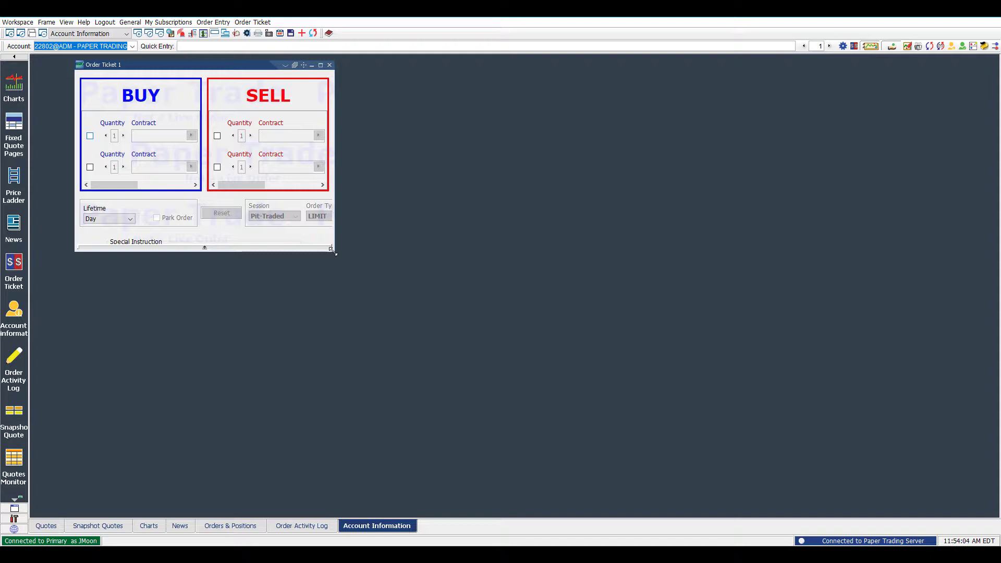
pyautogui.moveTo(334, 253); pyautogui.dragTo(822, 448)
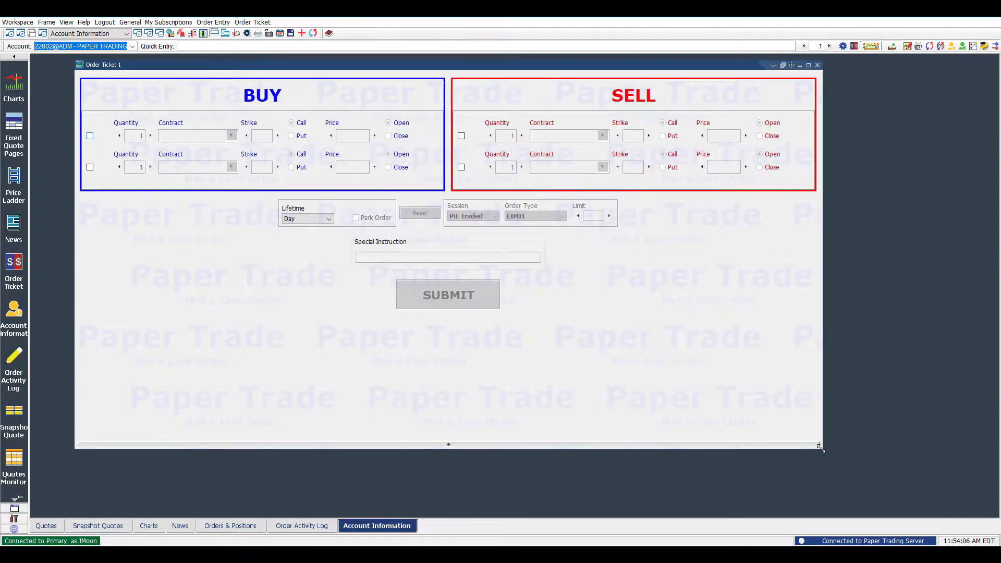
pyautogui.click(818, 64)
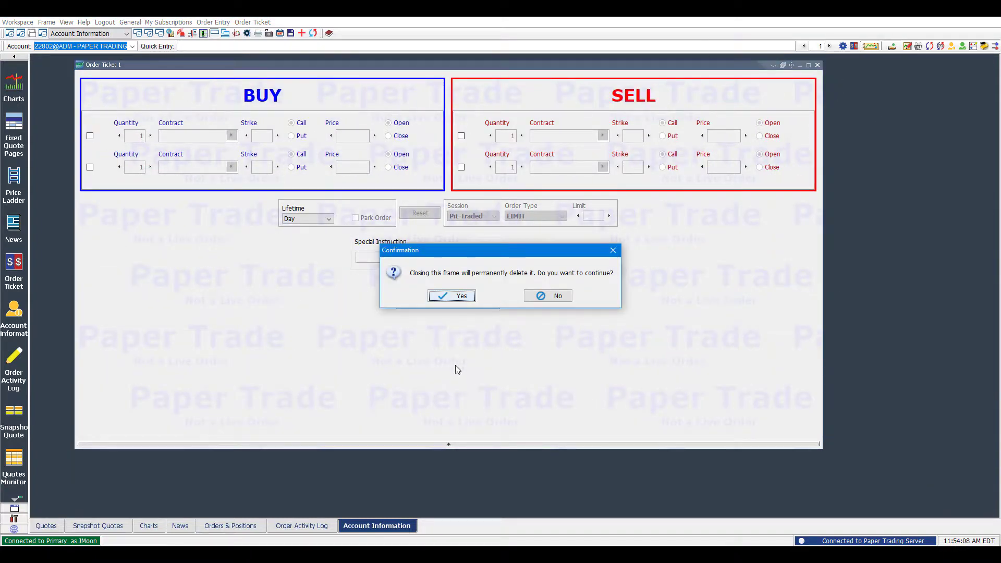
pyautogui.click(461, 296)
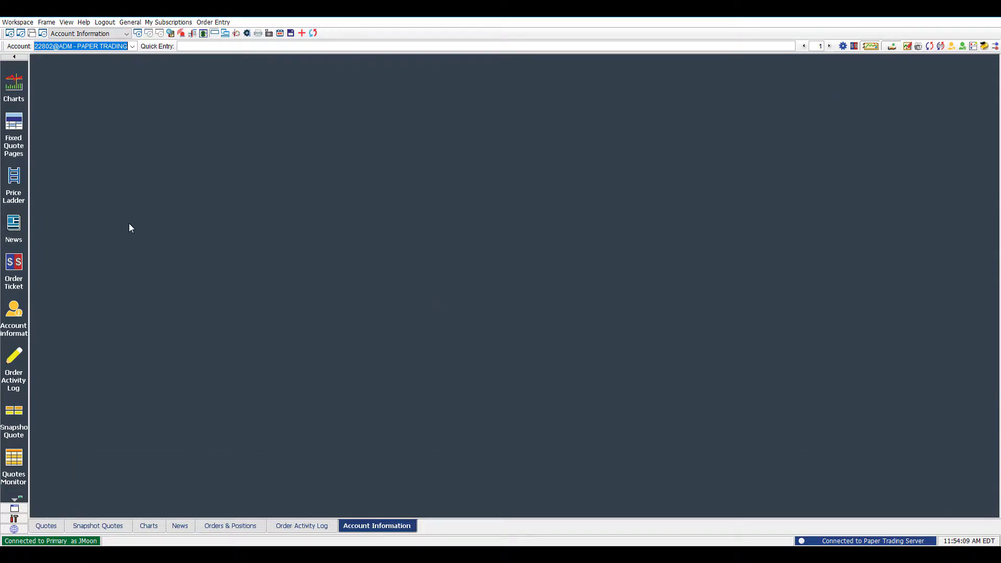
# Step: Open a Price Ladder, move it into the workspace, and load the ESU19 (SEP'19) contract
pyautogui.click(14, 179)
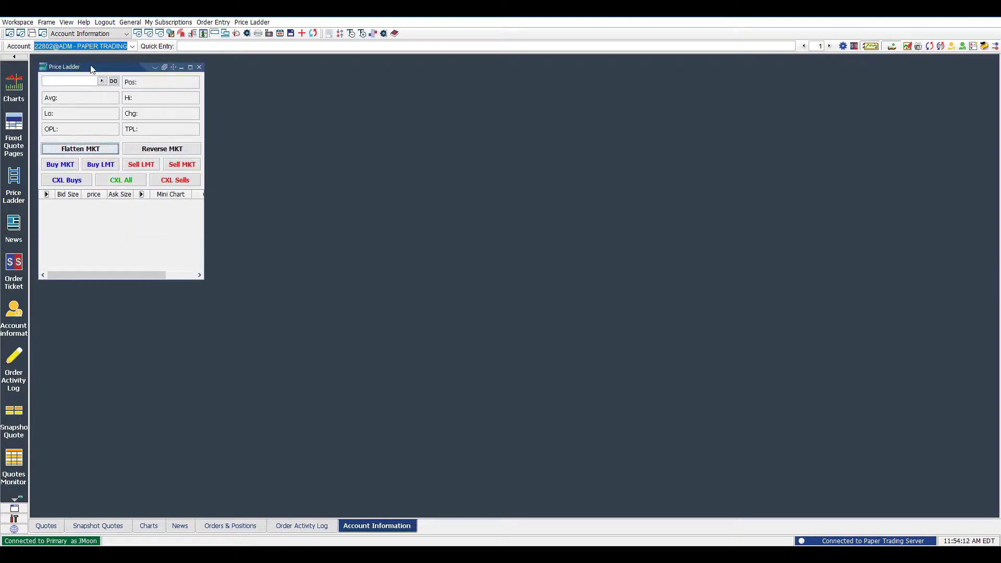
pyautogui.moveTo(104, 68); pyautogui.dragTo(169, 82)
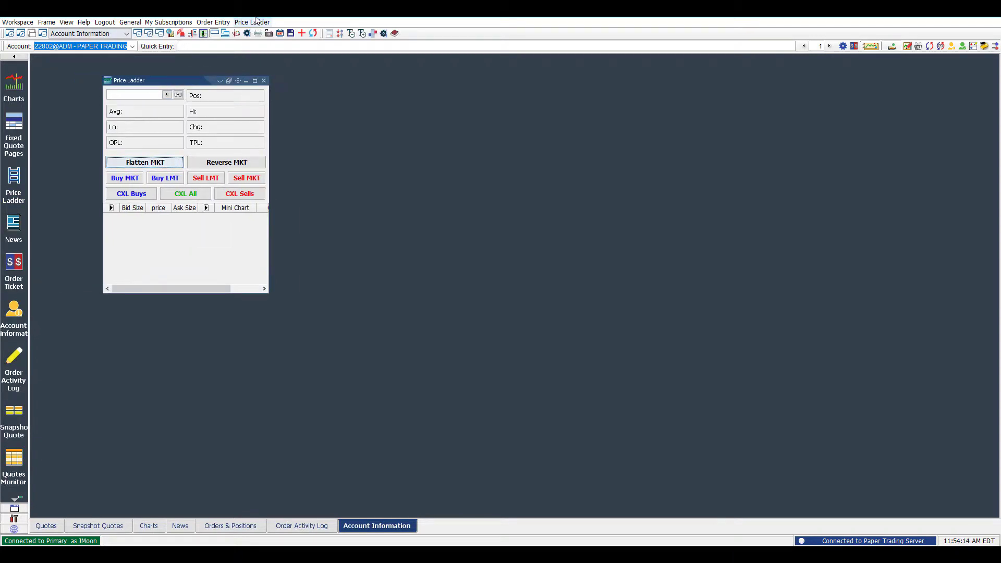
pyautogui.click(114, 94)
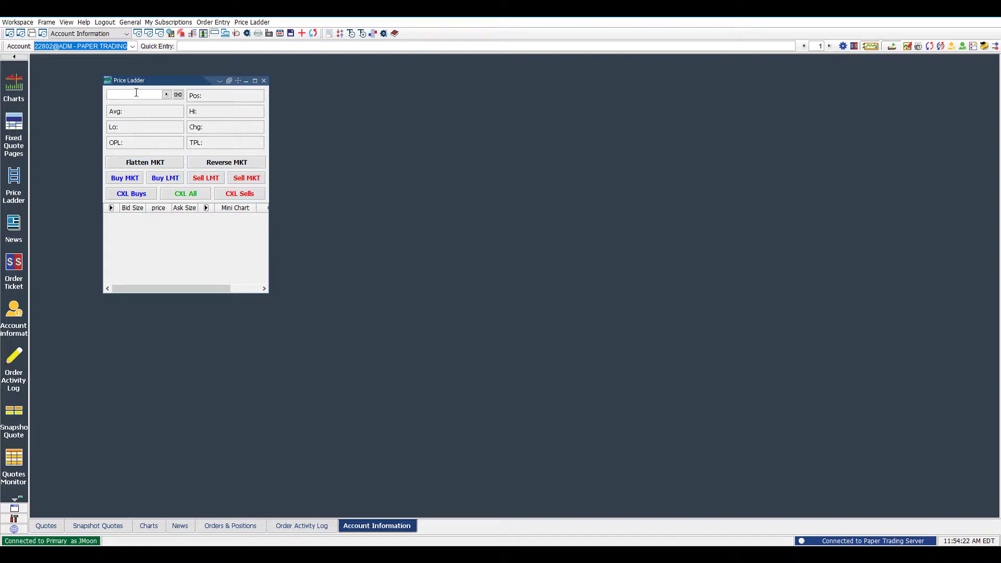
pyautogui.write('ES')
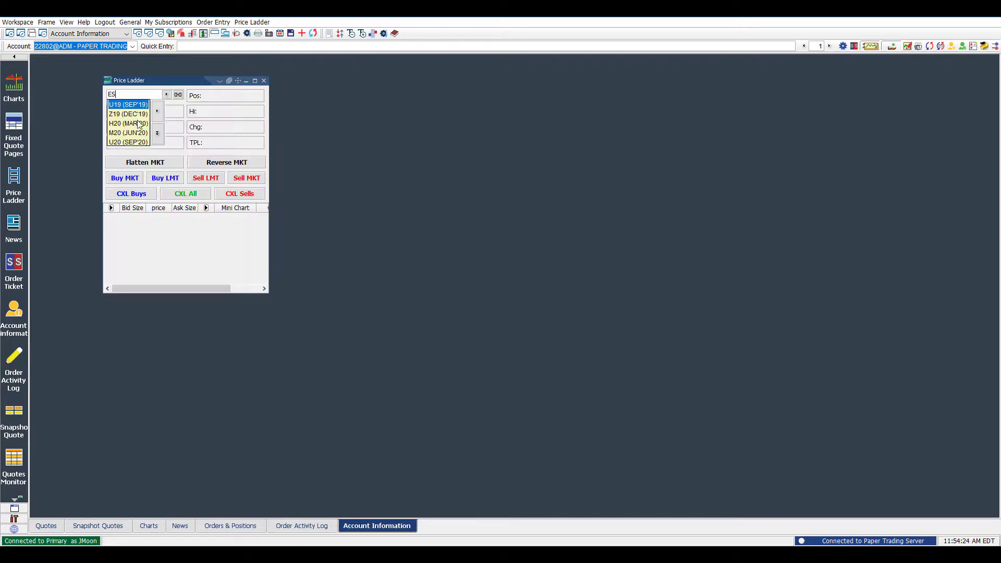
pyautogui.click(141, 104)
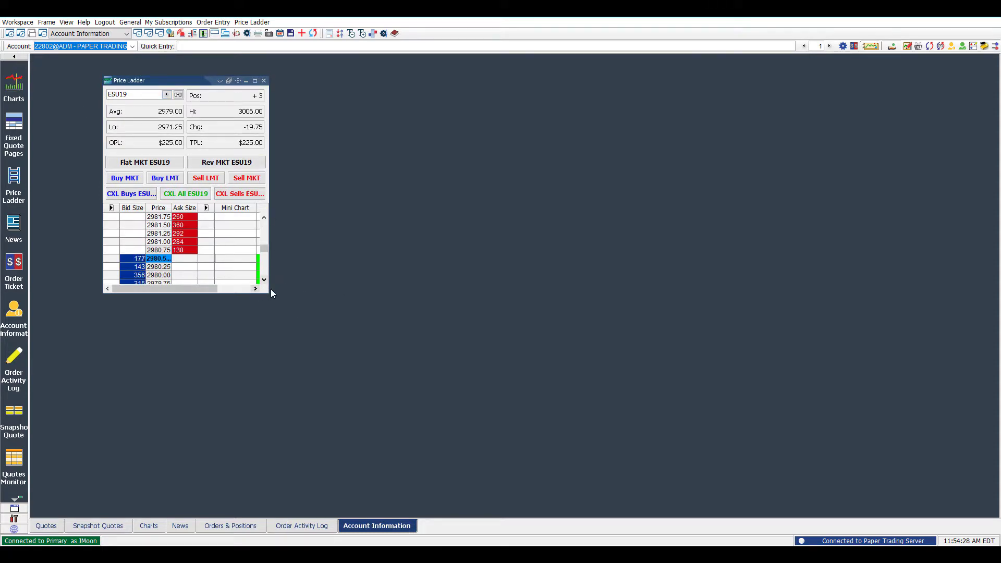
# Step: Enlarge the ESU19 ladder to show more price levels and Offset P/L, then reposition it
pyautogui.moveTo(266, 299); pyautogui.dragTo(621, 504)
pyautogui.moveTo(347, 81); pyautogui.dragTo(449, 60)
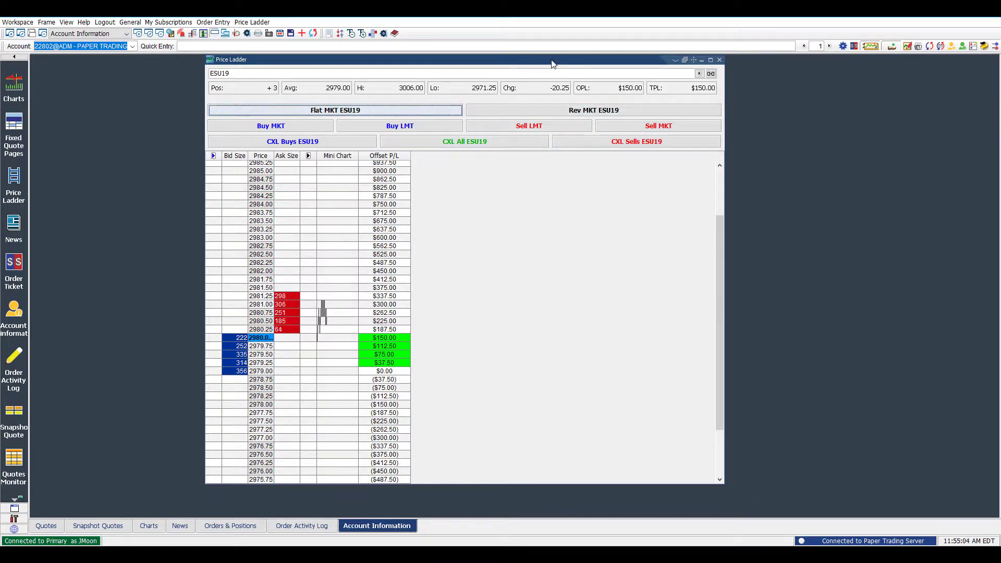
pyautogui.moveTo(552, 61); pyautogui.dragTo(540, 64)
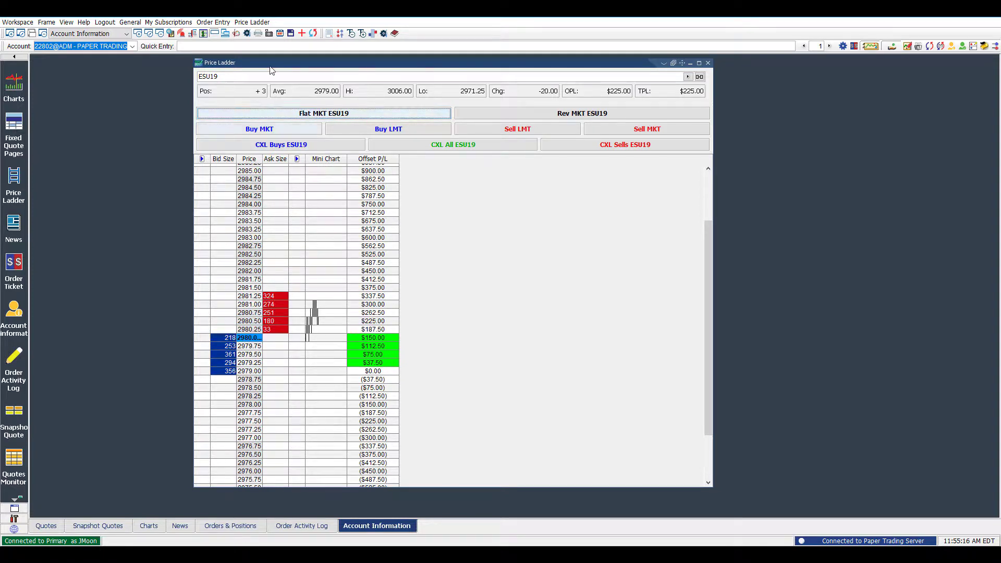
pyautogui.click(207, 76)
pyautogui.write('ESU19')
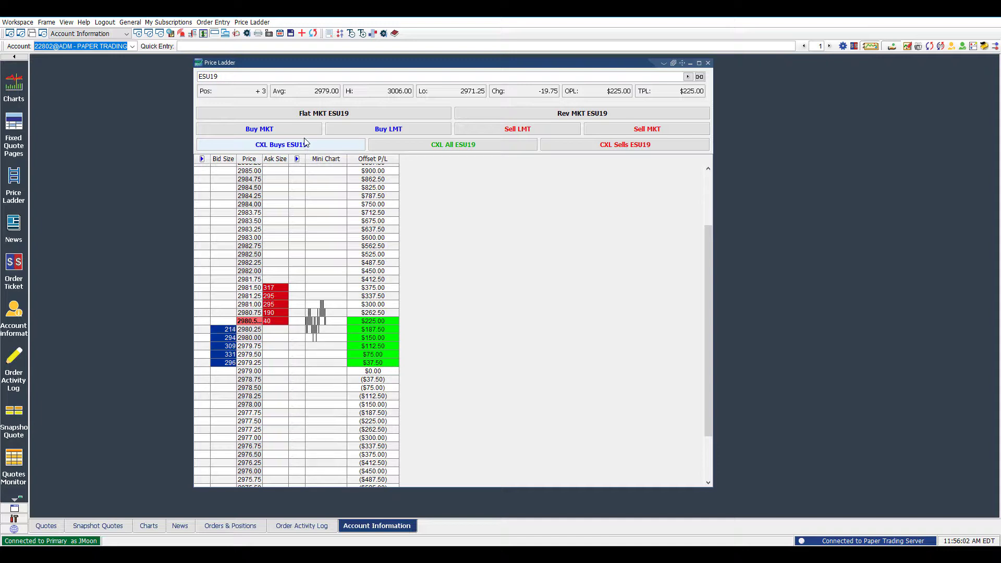
pyautogui.click(307, 145)
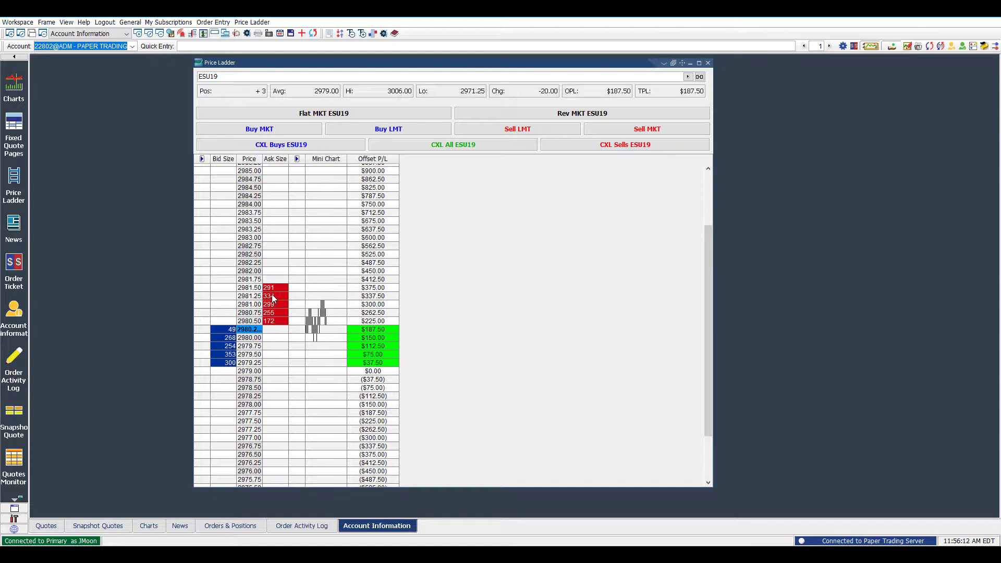
# Step: Start a ladder buy at 2982.00 and cycle order types through STOP and LIMIT, settling on MKT
pyautogui.click(272, 272)
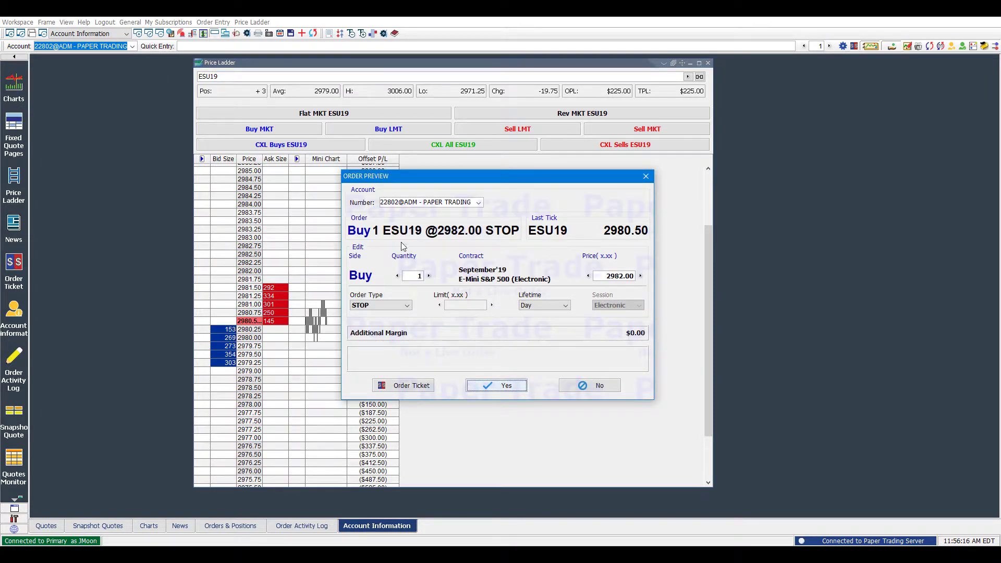
pyautogui.moveTo(571, 175); pyautogui.dragTo(567, 141)
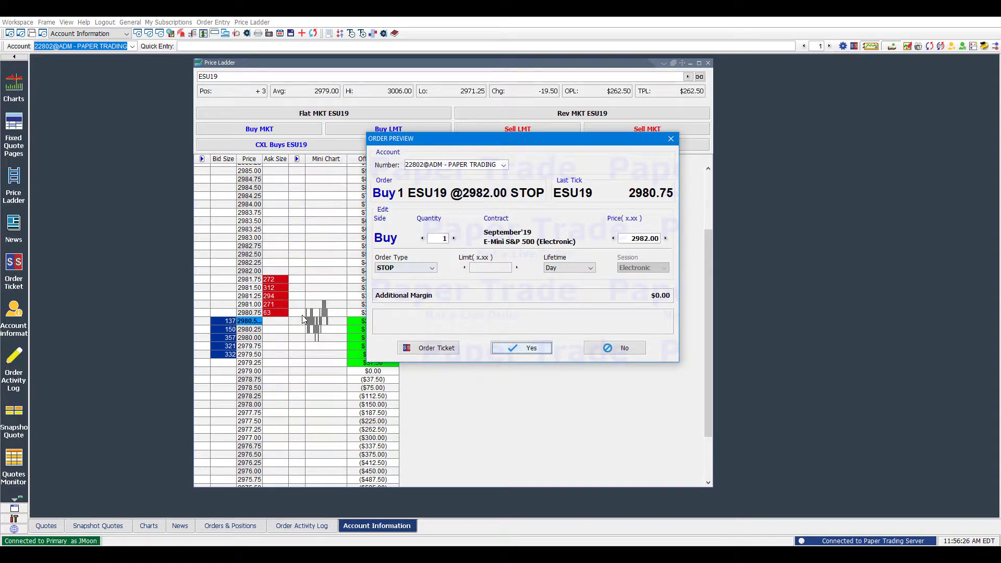
pyautogui.click(413, 271)
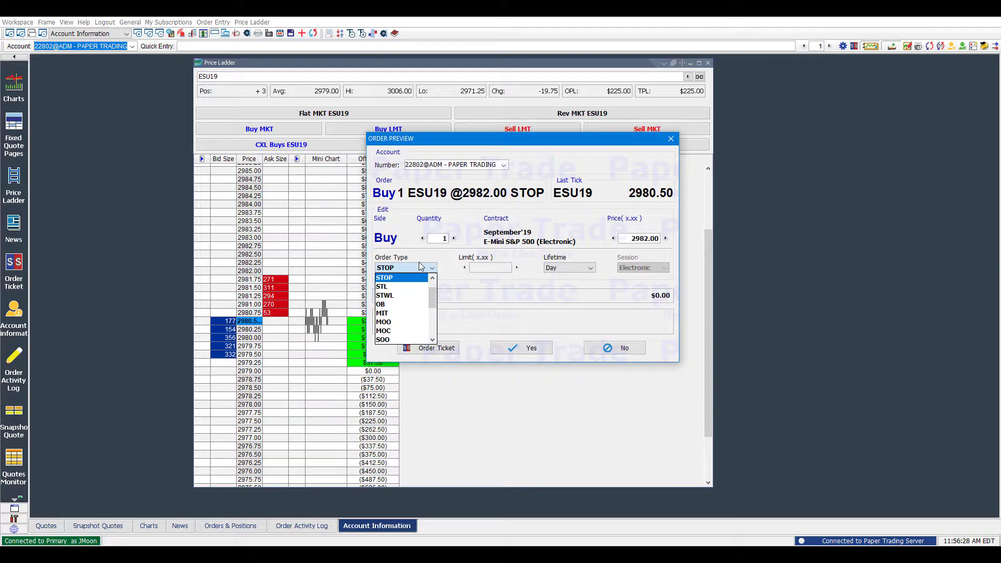
pyautogui.click(420, 278)
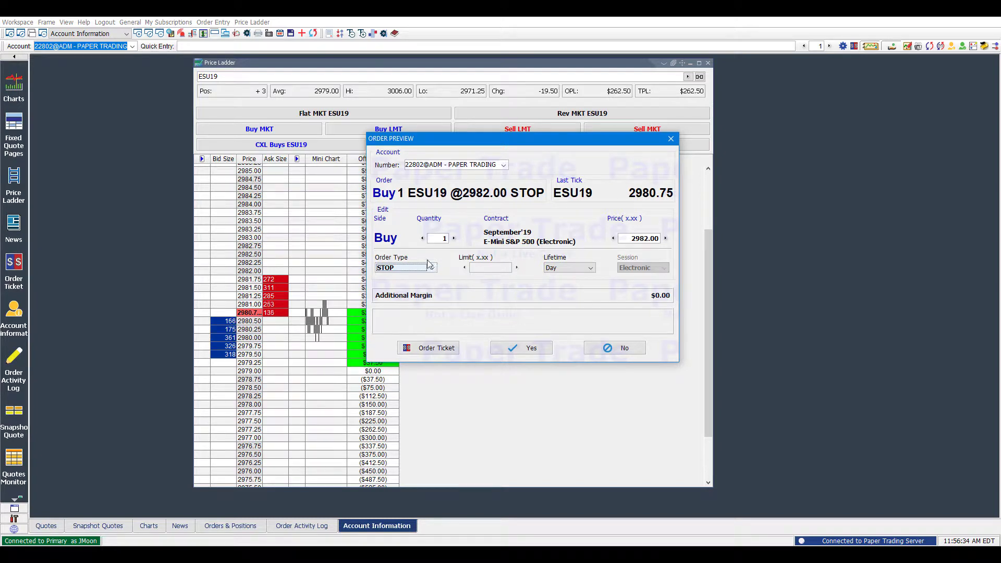
pyautogui.click(430, 267)
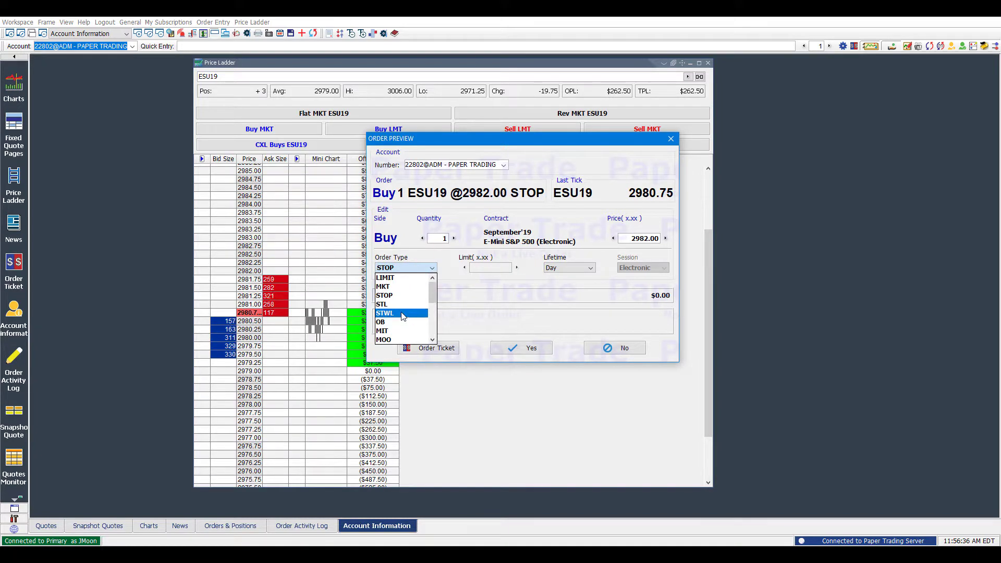
pyautogui.click(409, 287)
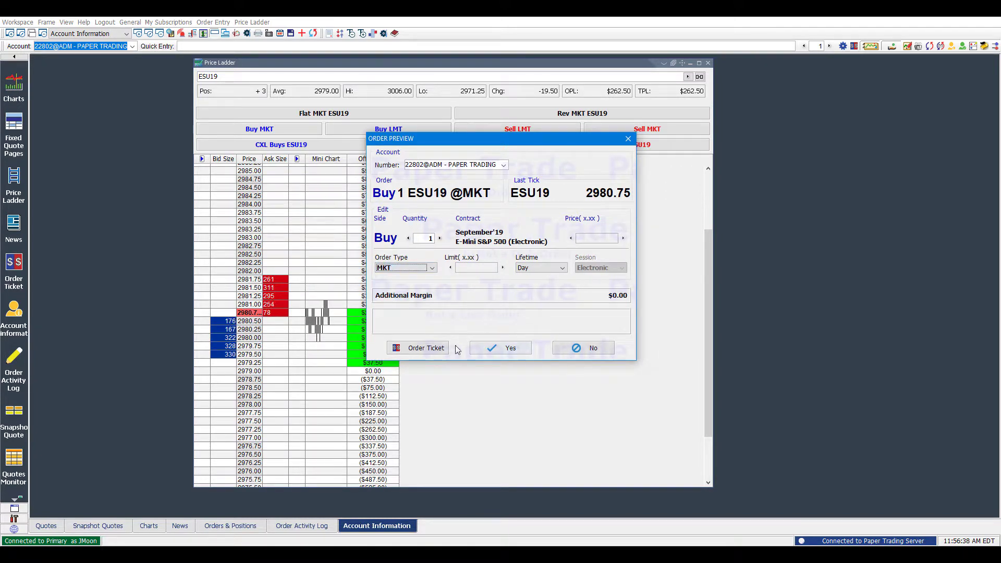
pyautogui.click(417, 269)
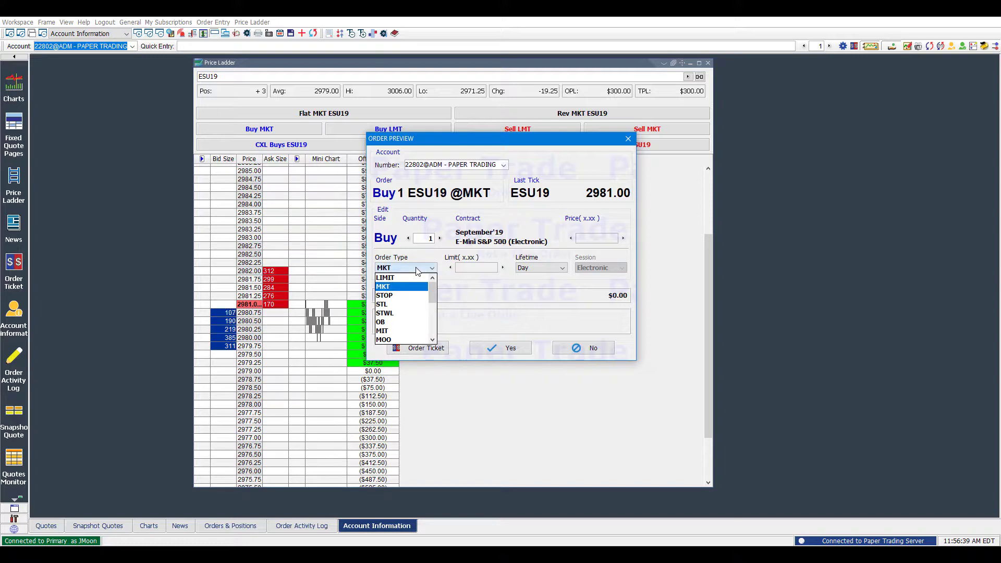
pyautogui.click(408, 296)
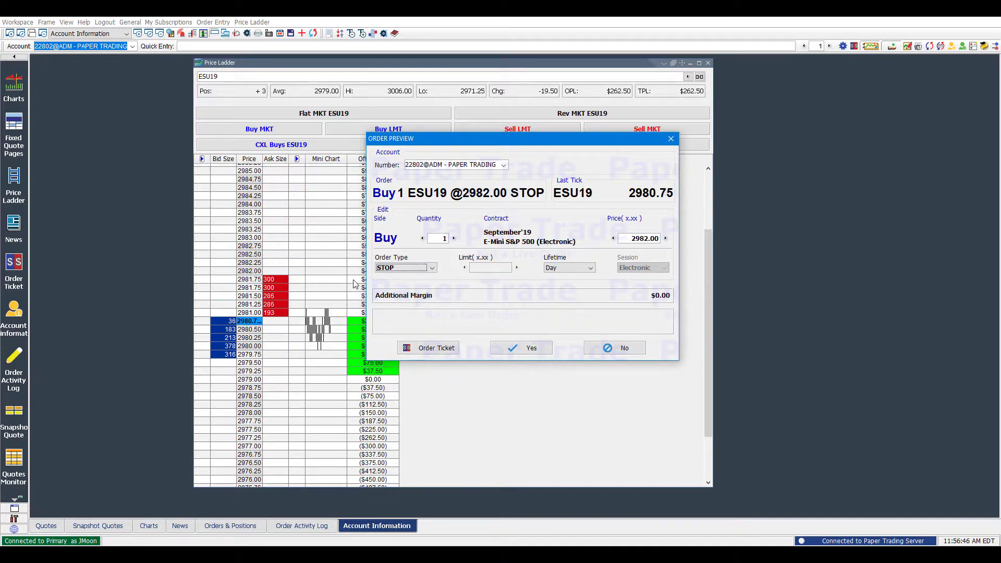
pyautogui.click(406, 267)
pyautogui.click(398, 280)
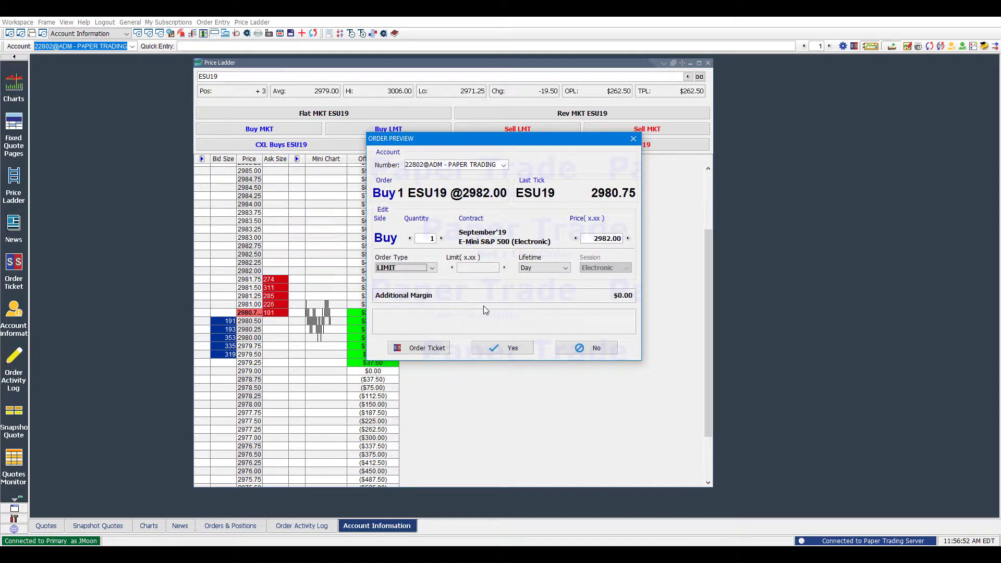
pyautogui.click(420, 268)
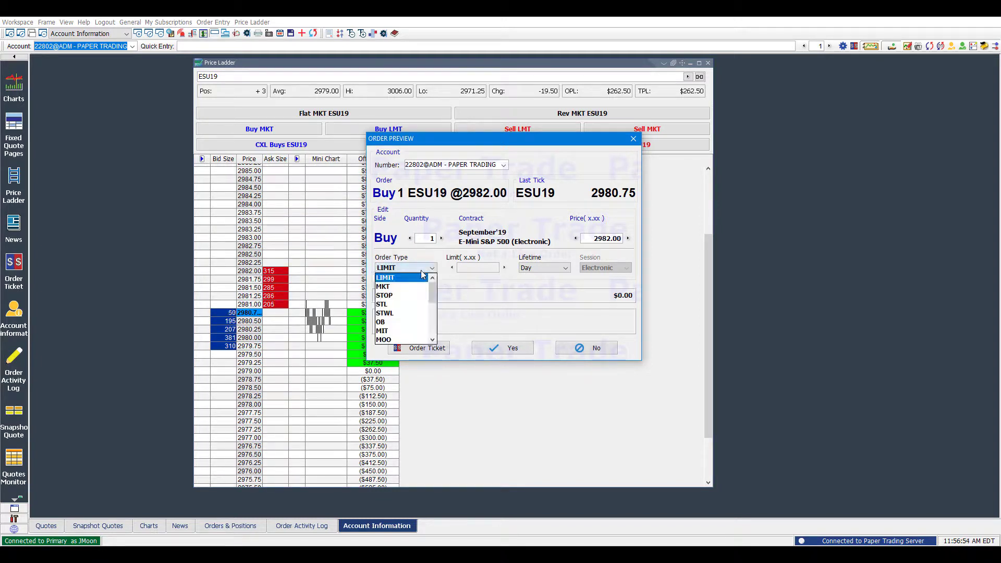
pyautogui.click(389, 286)
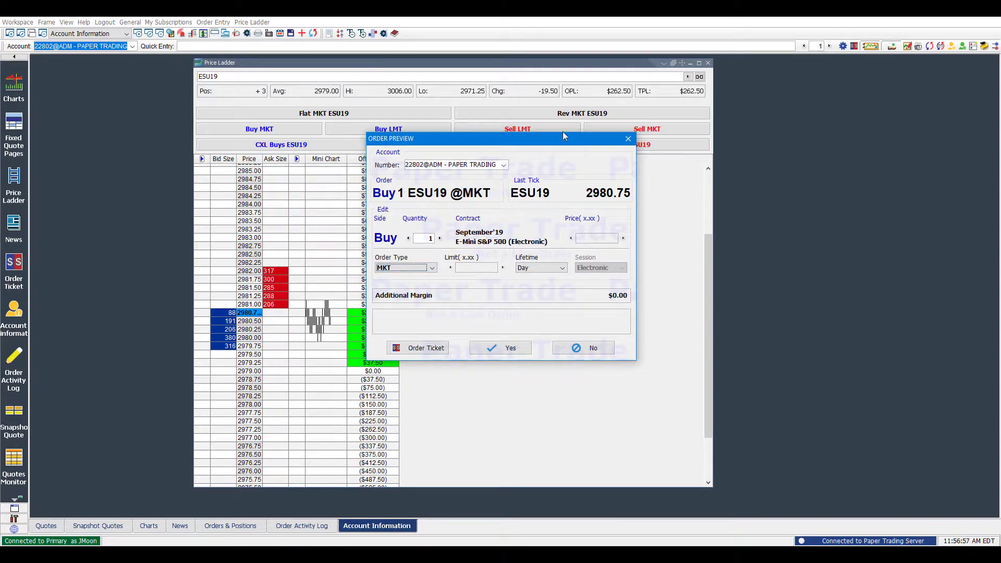
# Step: Send the market buy of 1 ESU19 and dismiss the confirmation, fill and order-placed messages
pyautogui.moveTo(563, 136); pyautogui.dragTo(596, 129)
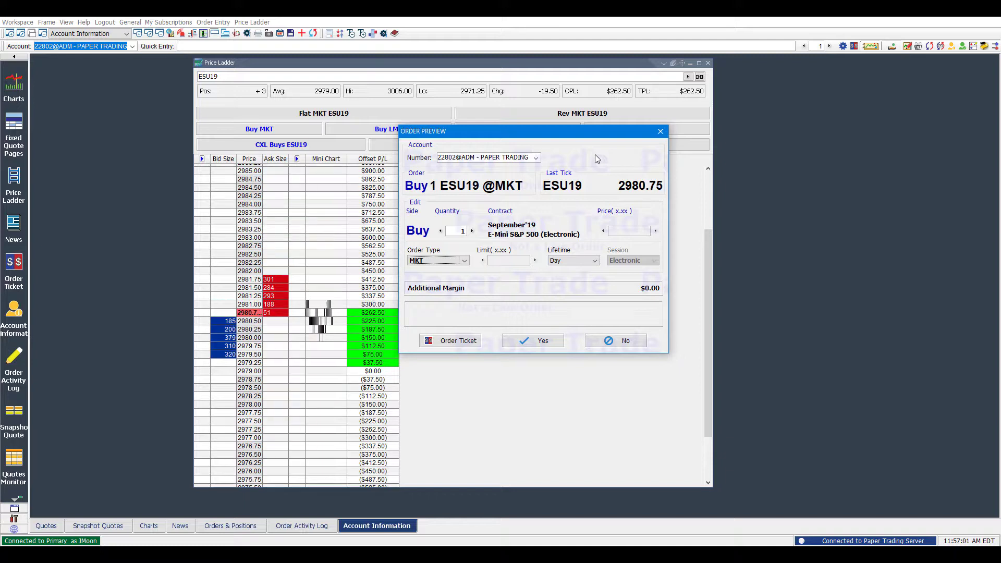
pyautogui.click(557, 345)
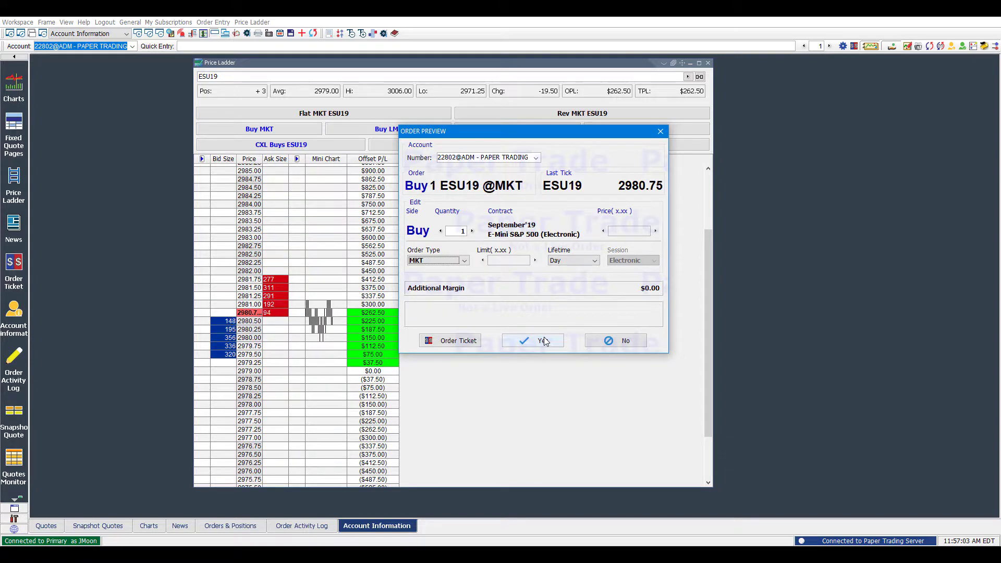
pyautogui.click(432, 308)
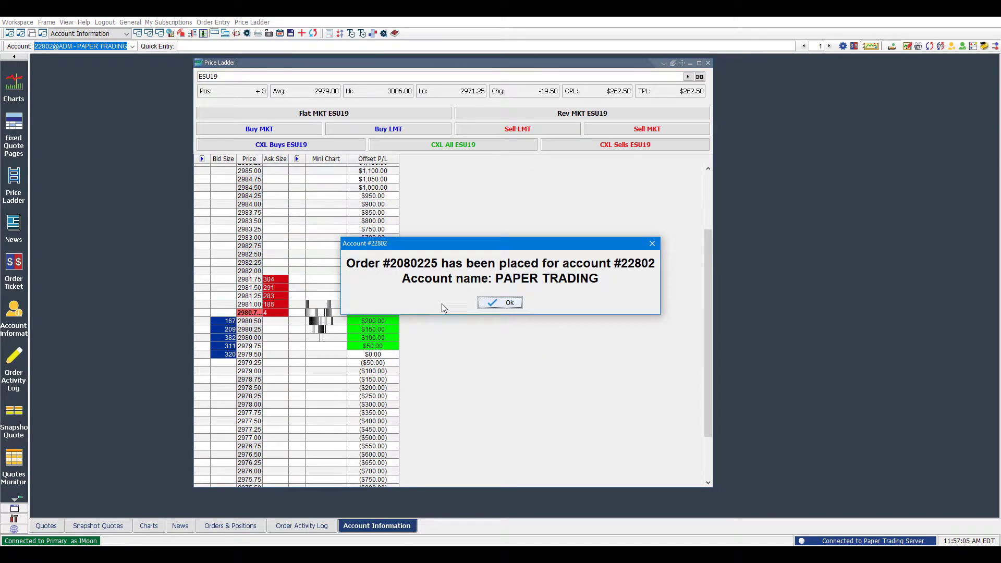
pyautogui.click(498, 308)
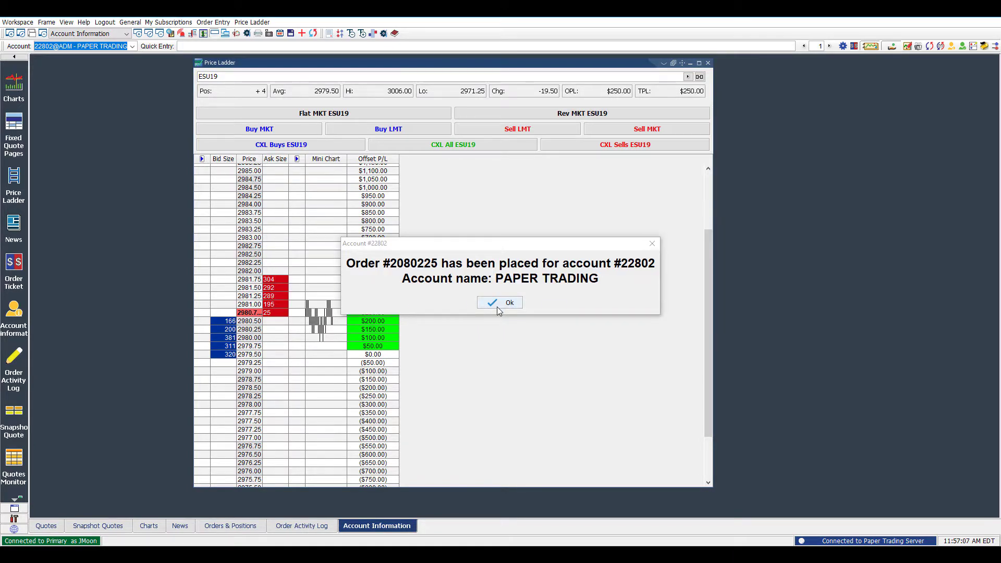
pyautogui.click(498, 306)
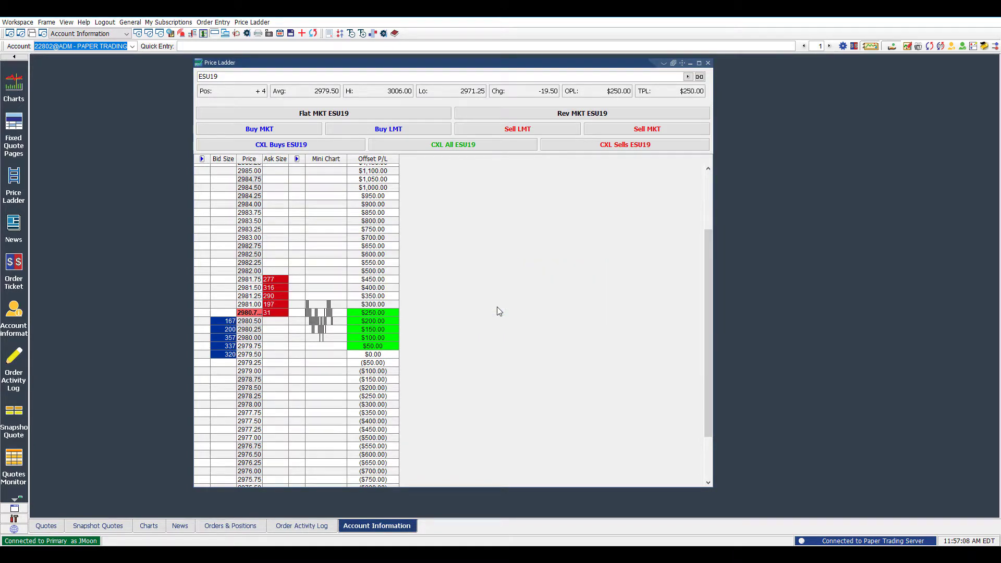
# Step: Review a 1-lot ESU19 buy stop at 2981.75 in a widened ticket, close it unsent, then close the ladder
pyautogui.click(276, 279)
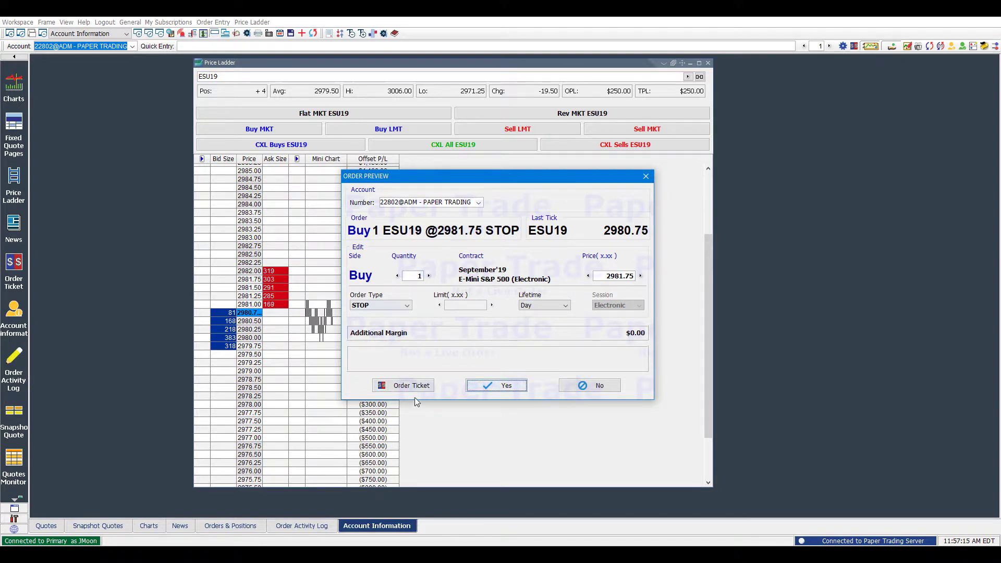
pyautogui.press('Return')
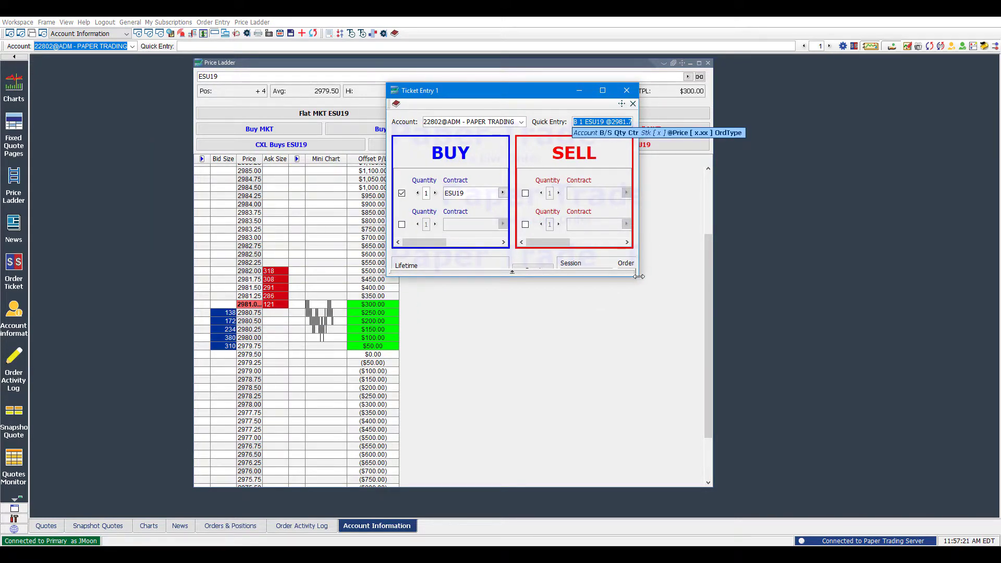
pyautogui.moveTo(639, 276); pyautogui.dragTo(782, 437)
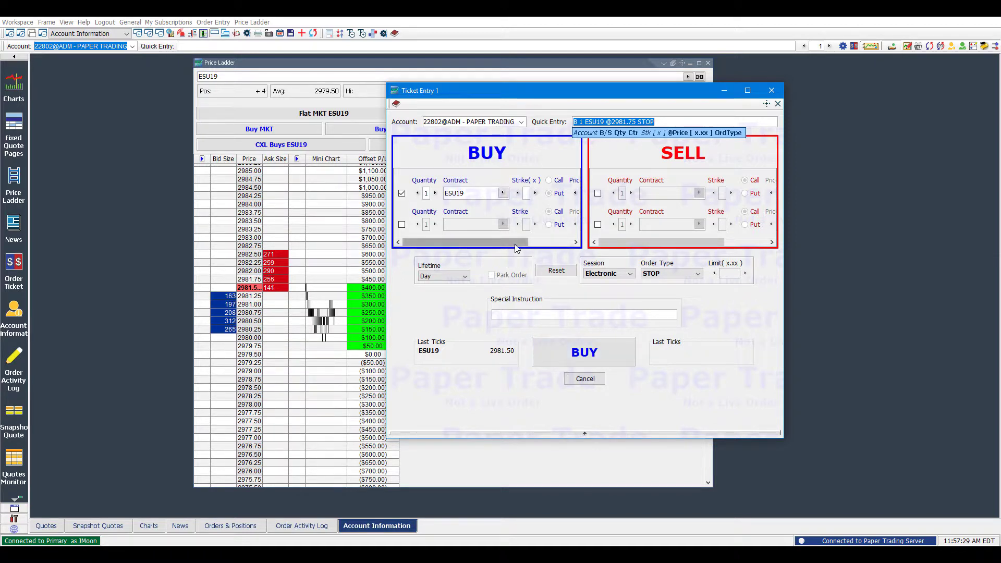
pyautogui.moveTo(516, 243); pyautogui.dragTo(277, 186)
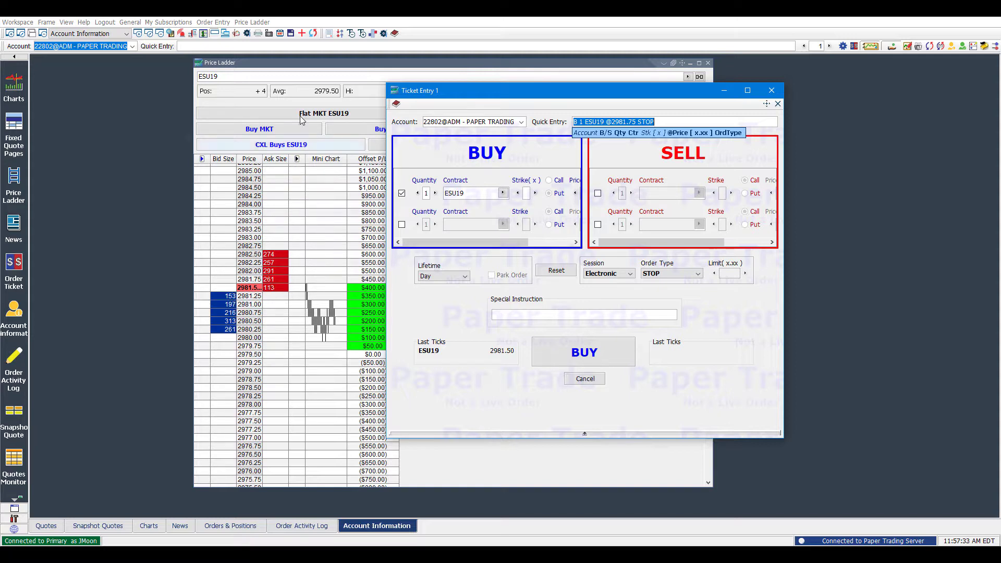
pyautogui.moveTo(438, 243); pyautogui.dragTo(478, 242)
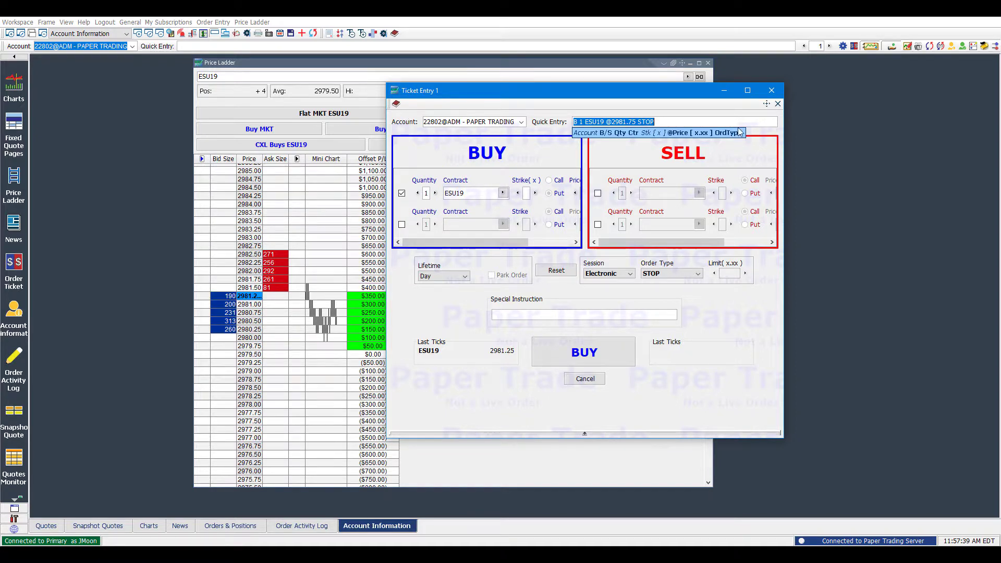
pyautogui.click(771, 90)
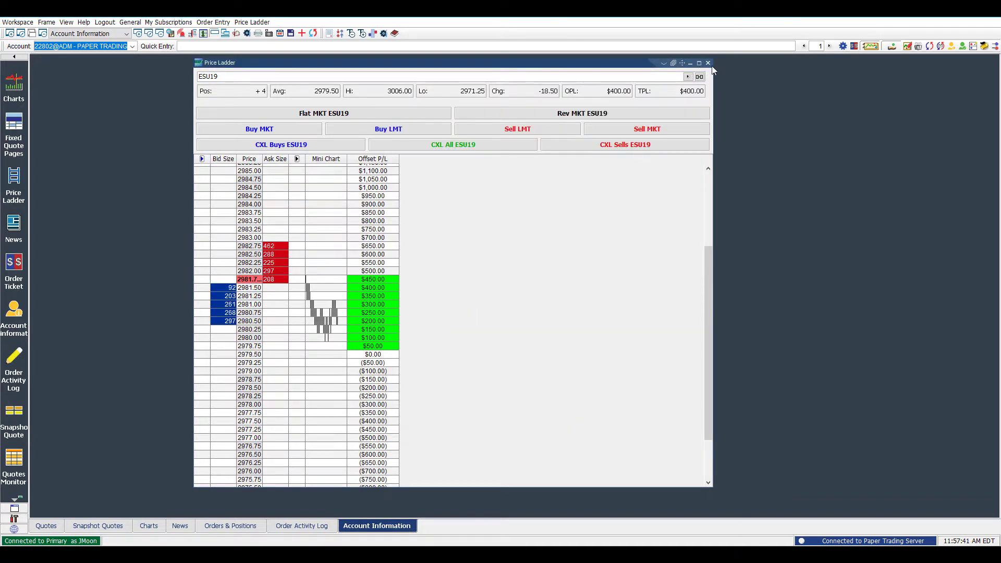
pyautogui.click(708, 63)
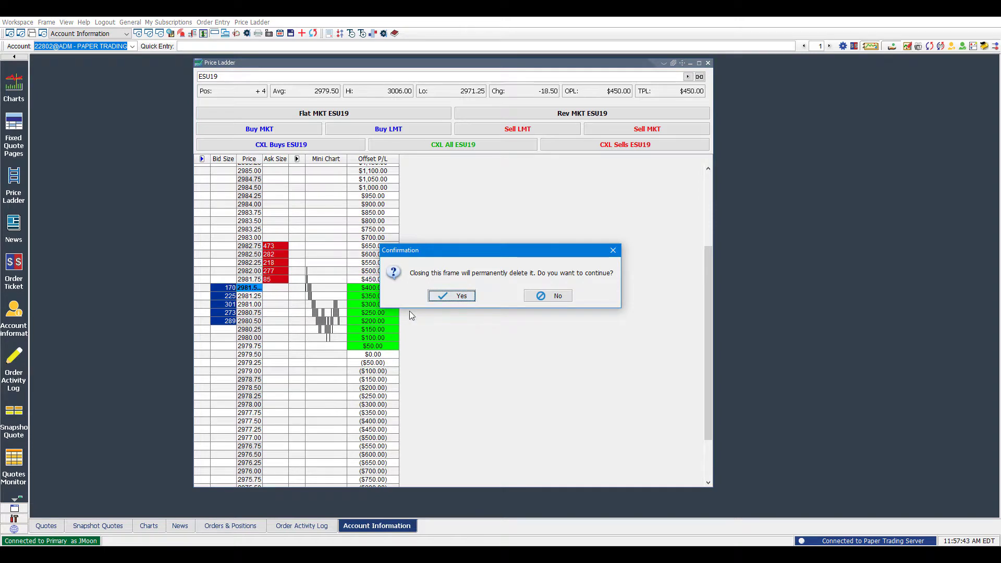
# Step: Delete the Price Ladder and open a centred Trade Ticket for the ESU19 contract
pyautogui.click(449, 297)
pyautogui.scroll(-3, 11, 323)
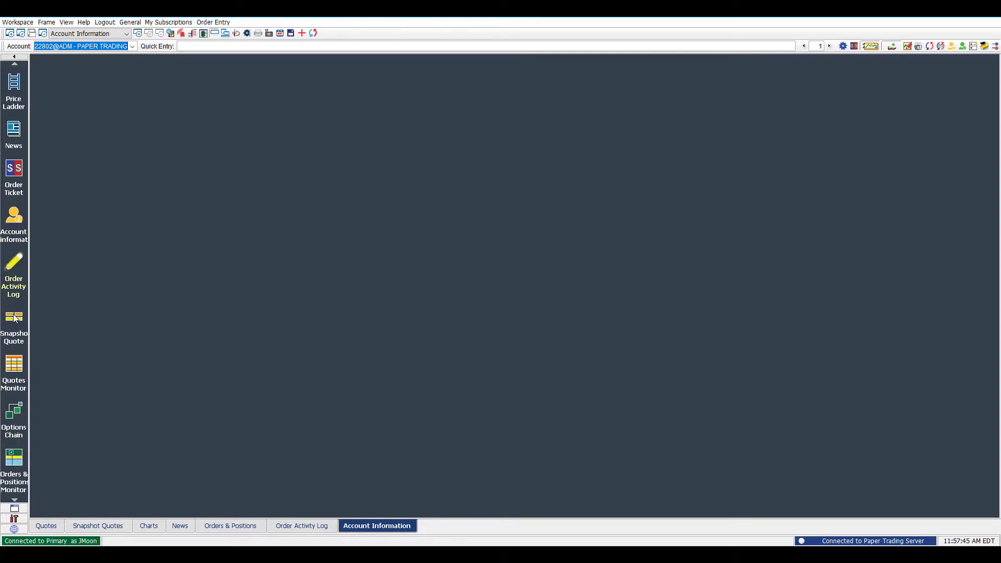
pyautogui.scroll(-1, 10, 322)
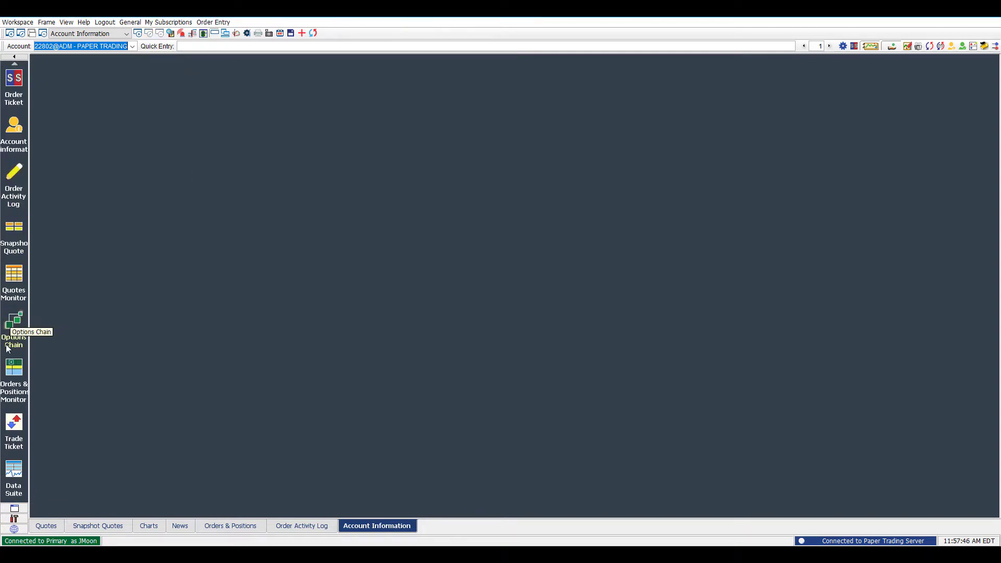
pyautogui.click(21, 430)
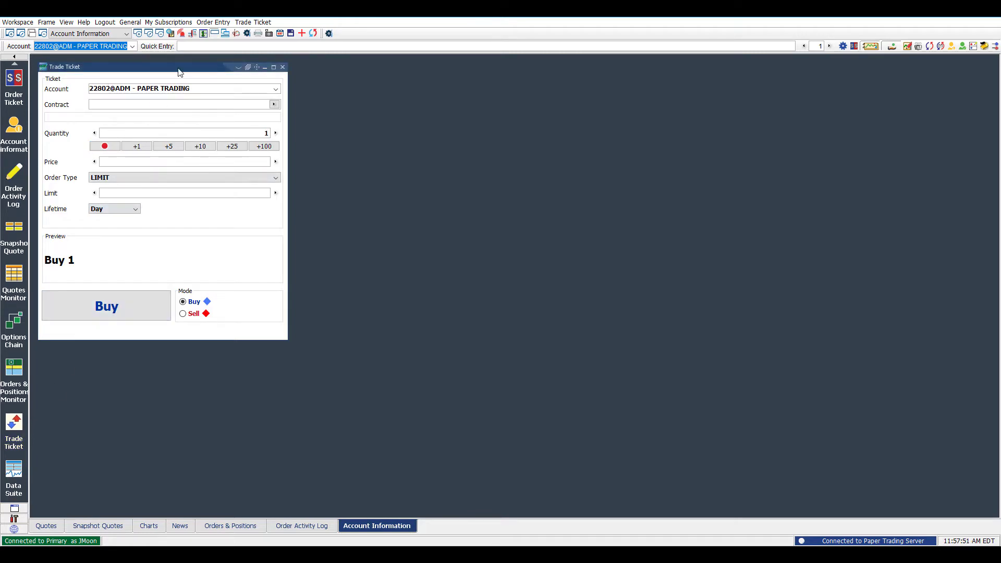
pyautogui.moveTo(178, 72); pyautogui.dragTo(373, 104)
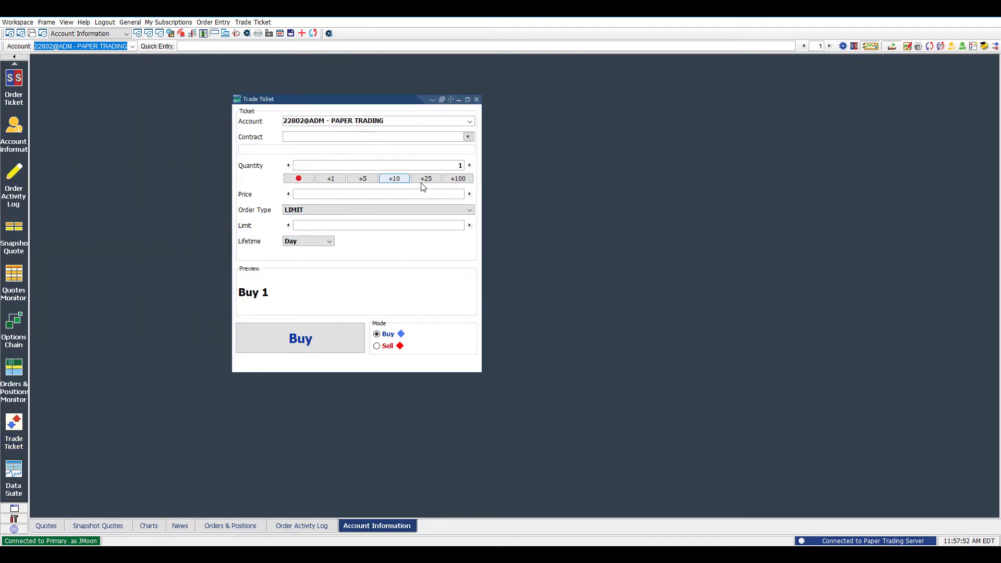
pyautogui.click(468, 136)
pyautogui.click(395, 156)
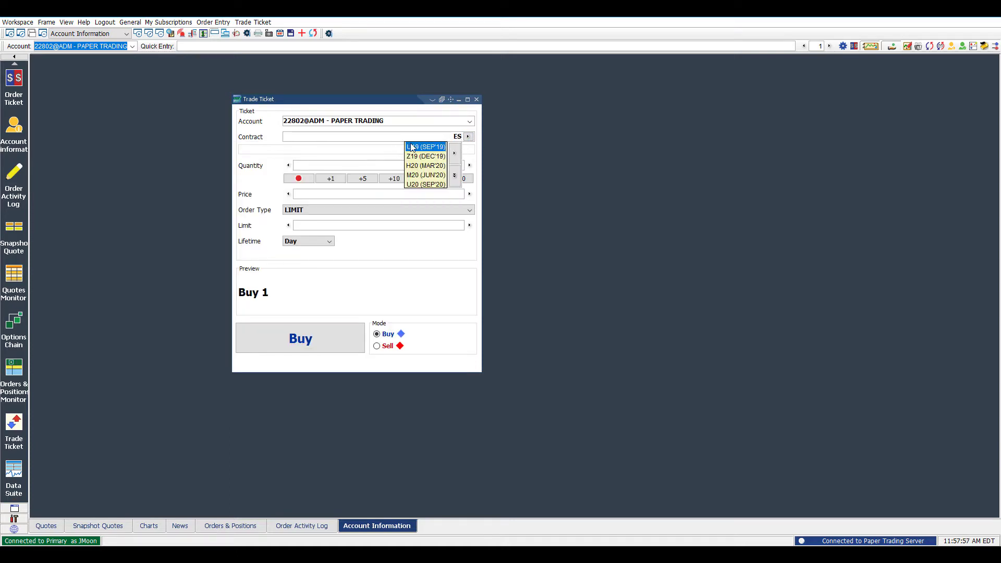
pyautogui.click(414, 147)
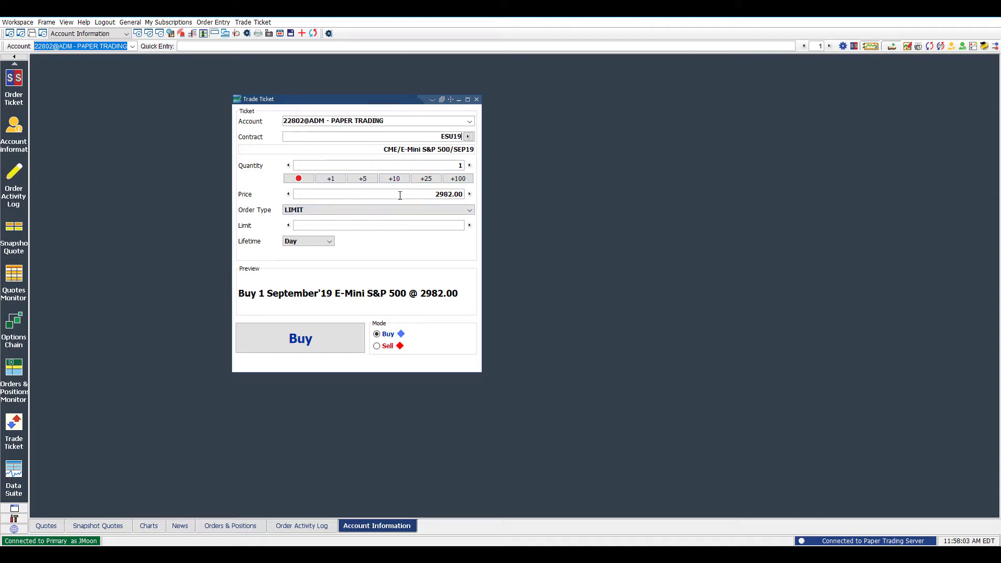
# Step: Set the ticket's order type to MKT, keeping the Day lifetime
pyautogui.click(375, 210)
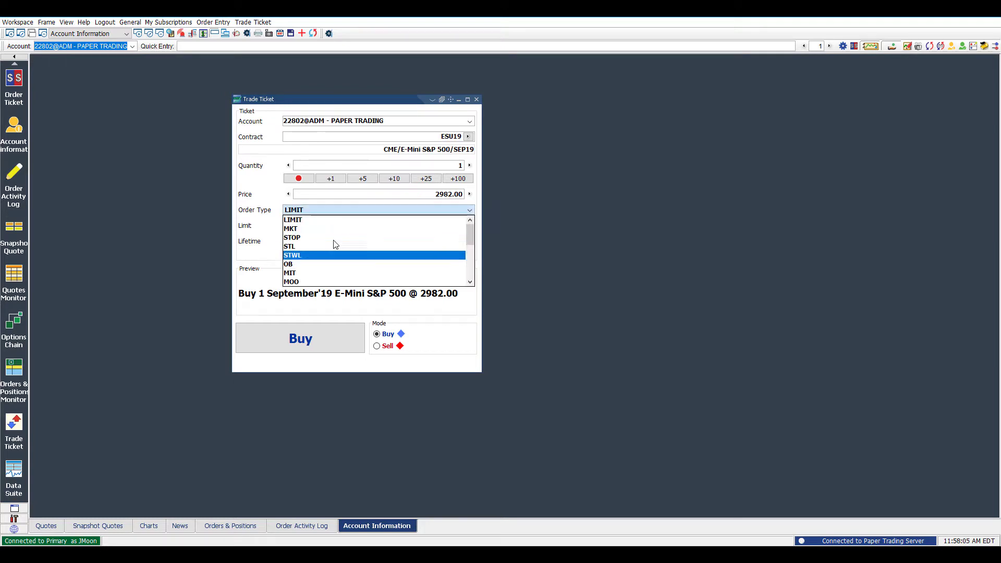
pyautogui.click(342, 230)
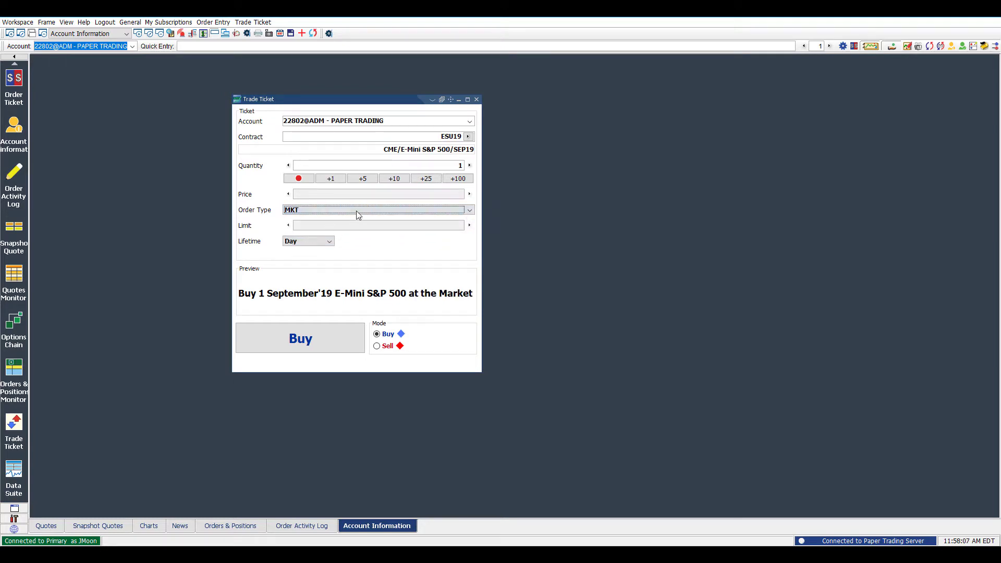
pyautogui.click(358, 210)
pyautogui.click(318, 218)
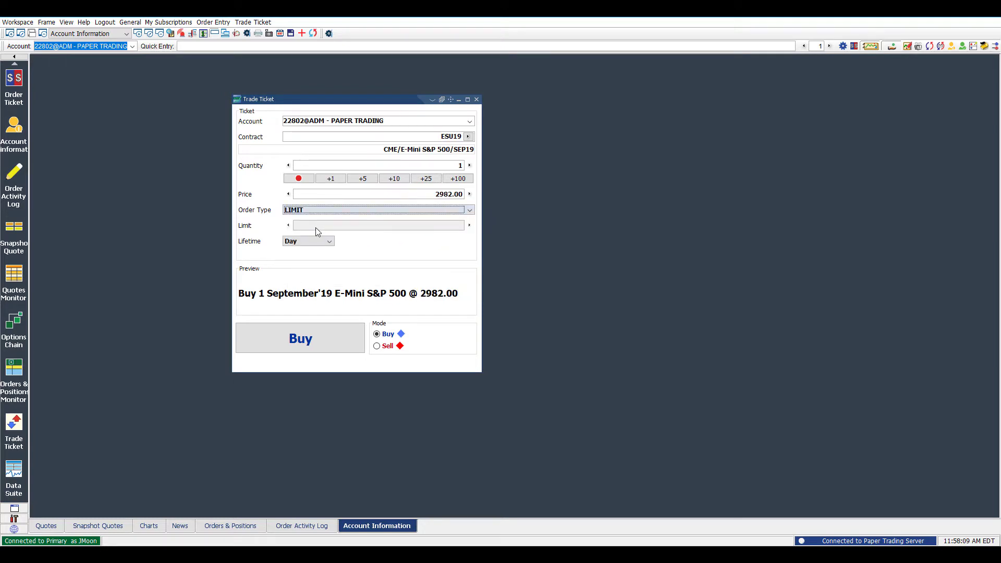
pyautogui.click(312, 241)
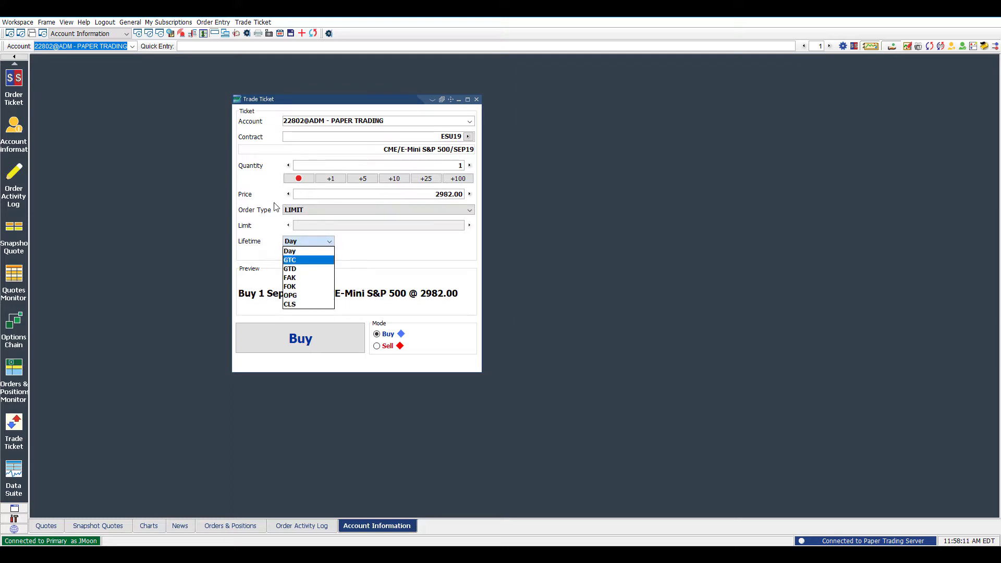
pyautogui.click(270, 260)
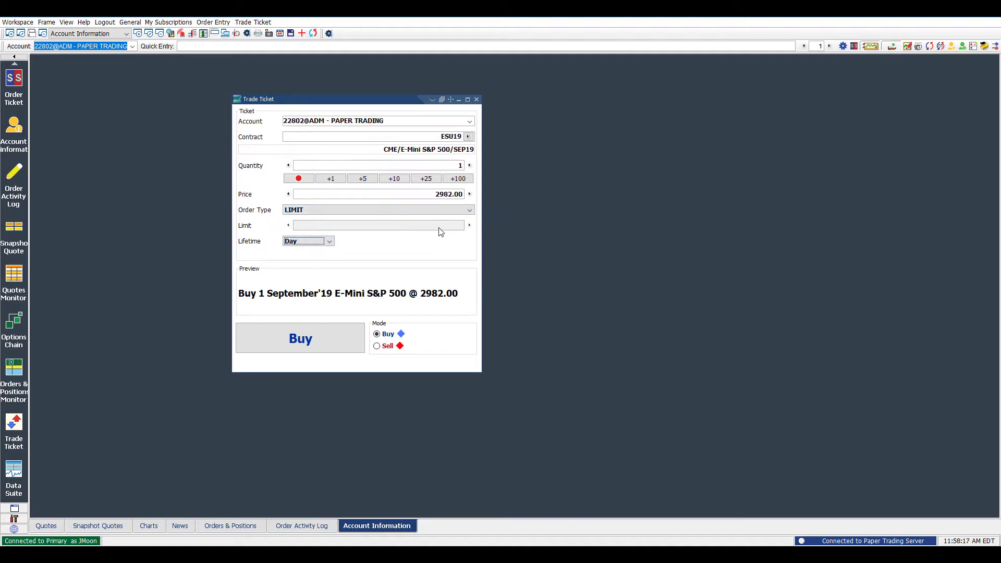
pyautogui.click(358, 211)
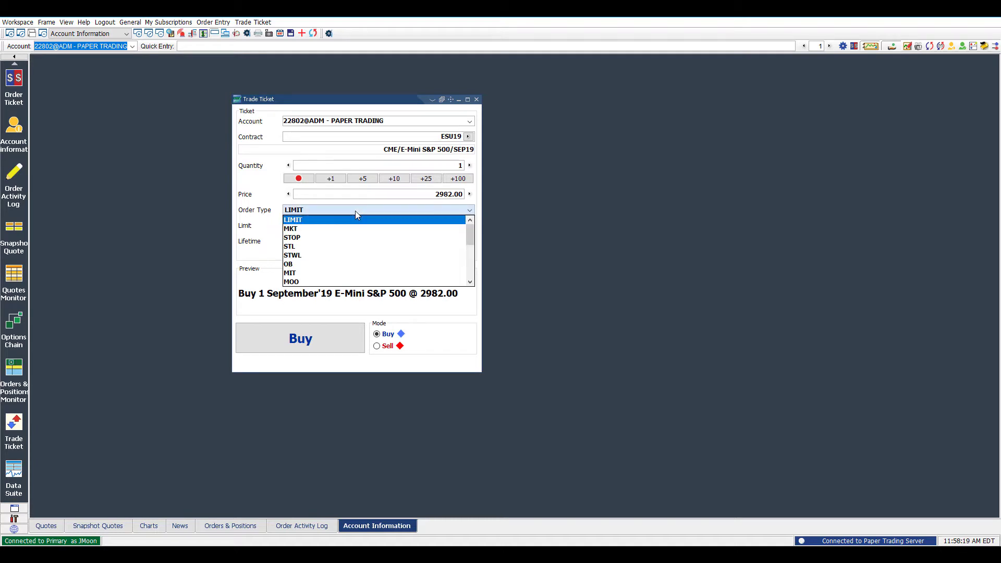
pyautogui.click(319, 247)
pyautogui.click(319, 210)
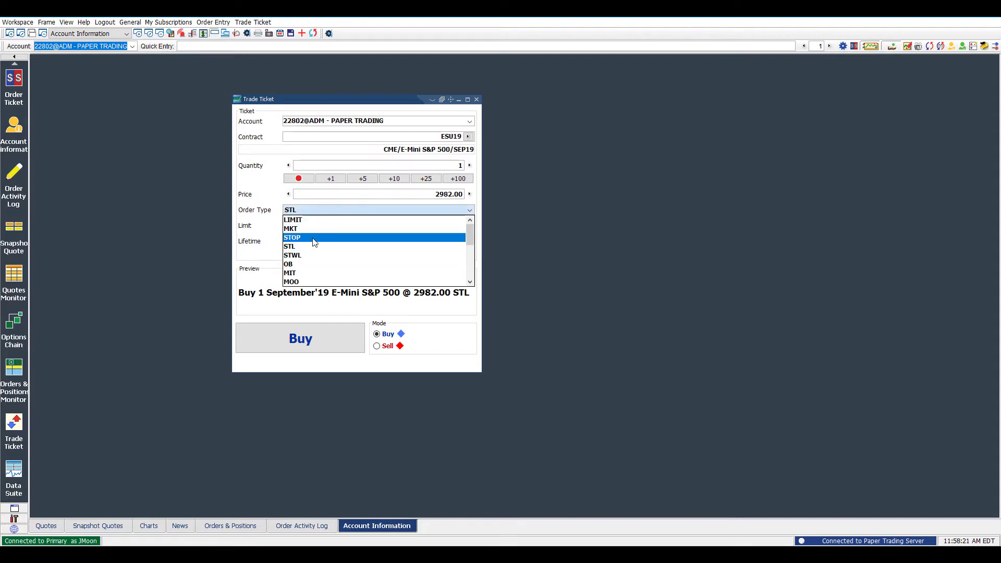
pyautogui.click(319, 230)
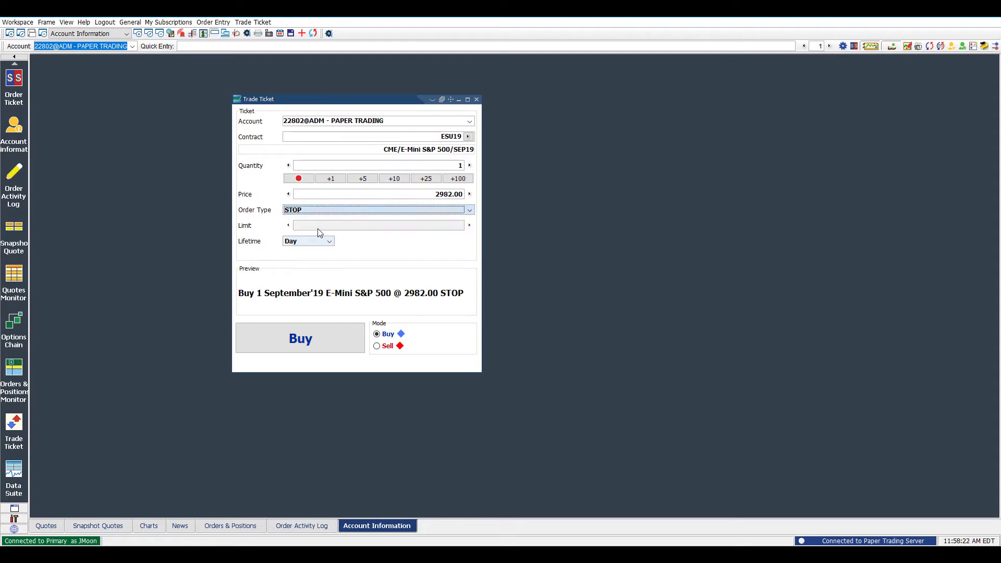
pyautogui.click(349, 209)
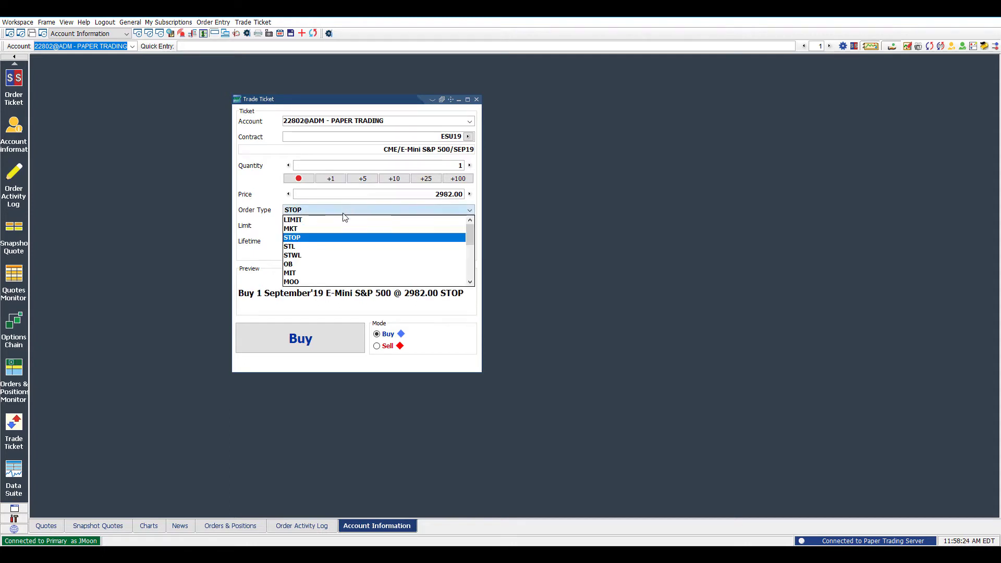
pyautogui.click(299, 230)
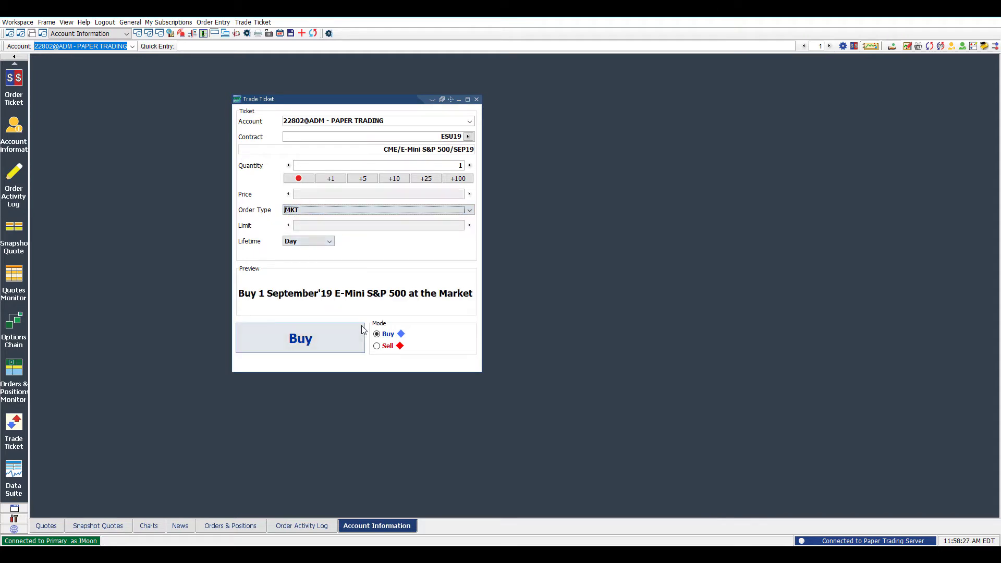
# Step: Leave the side on Buy and submit the 1-contract ESU19 market order for preview
pyautogui.click(381, 347)
pyautogui.click(390, 335)
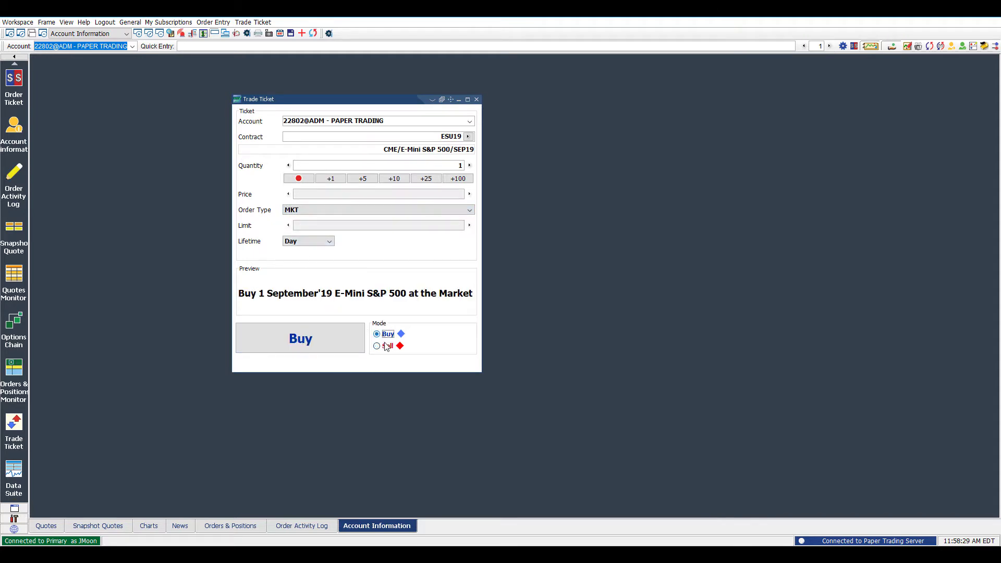
pyautogui.click(385, 346)
pyautogui.click(392, 337)
pyautogui.click(346, 348)
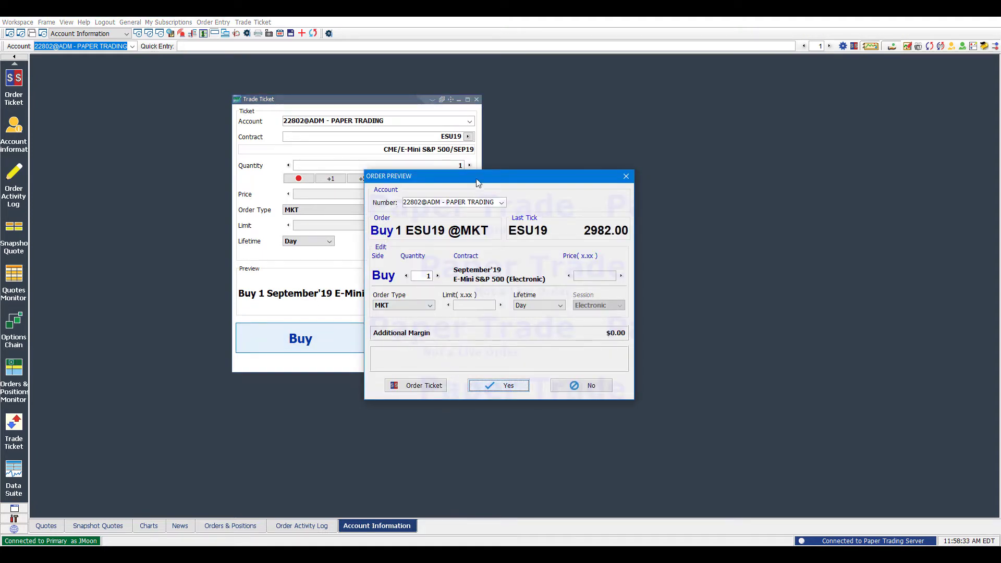
# Step: Send the ESU19 market buy, acknowledge the 2982.00 fill and placed notices, and close the ticket
pyautogui.moveTo(477, 177); pyautogui.dragTo(590, 124)
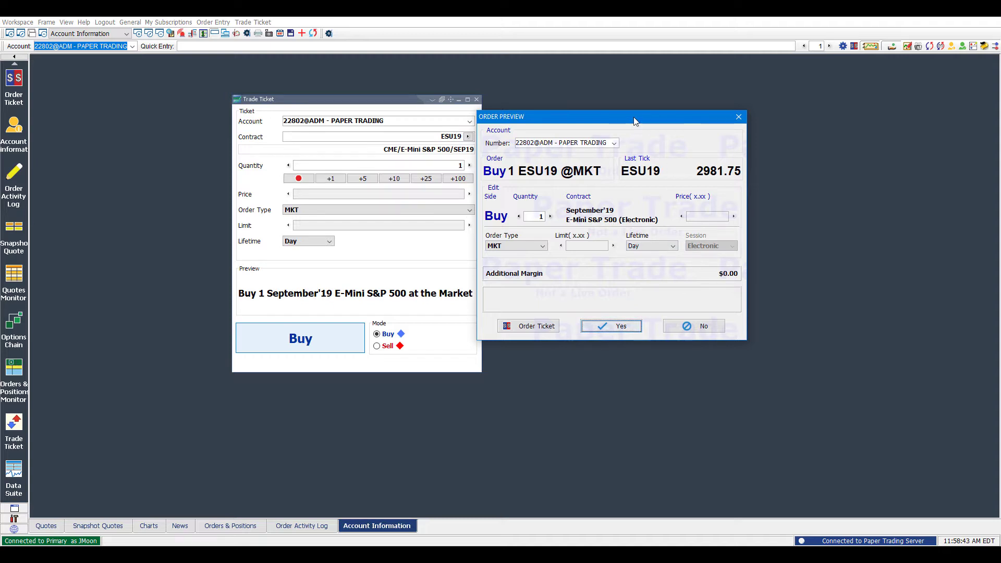
pyautogui.click(615, 340)
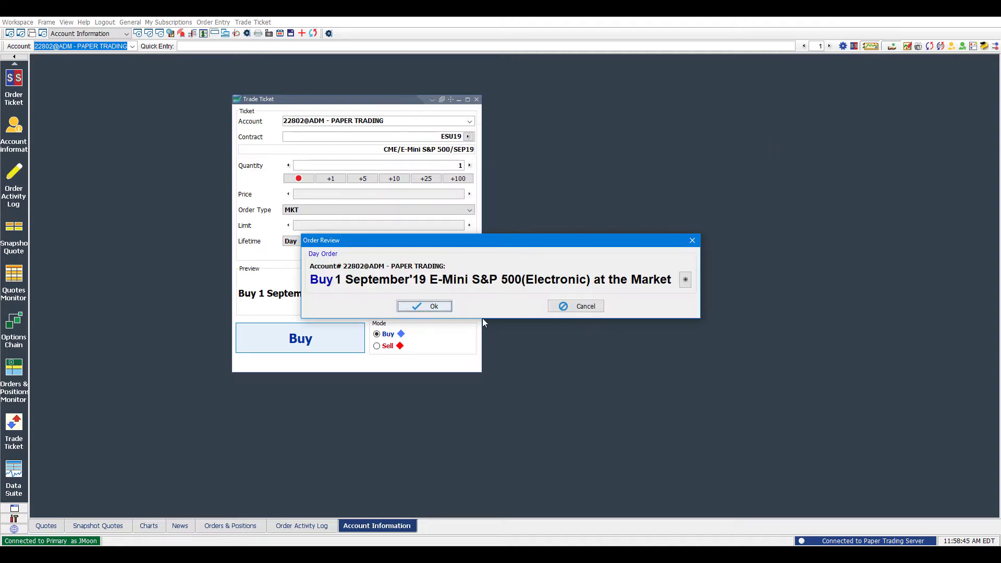
pyautogui.click(425, 308)
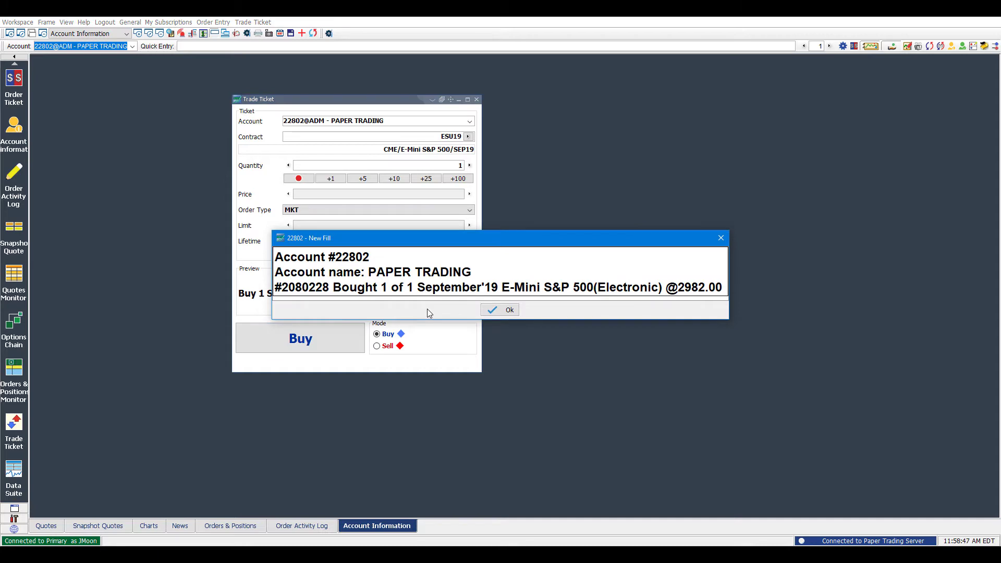
pyautogui.click(503, 309)
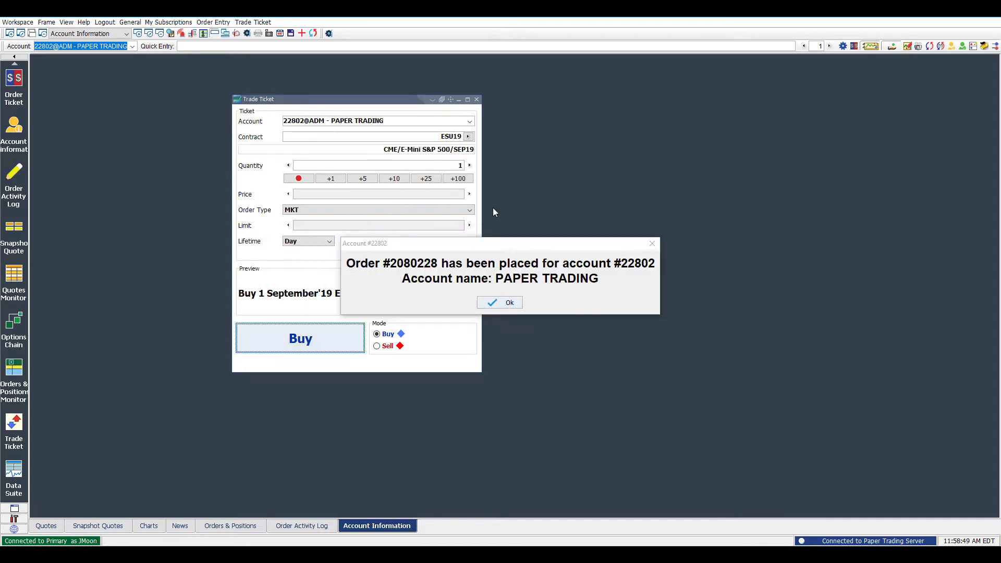
pyautogui.click(496, 302)
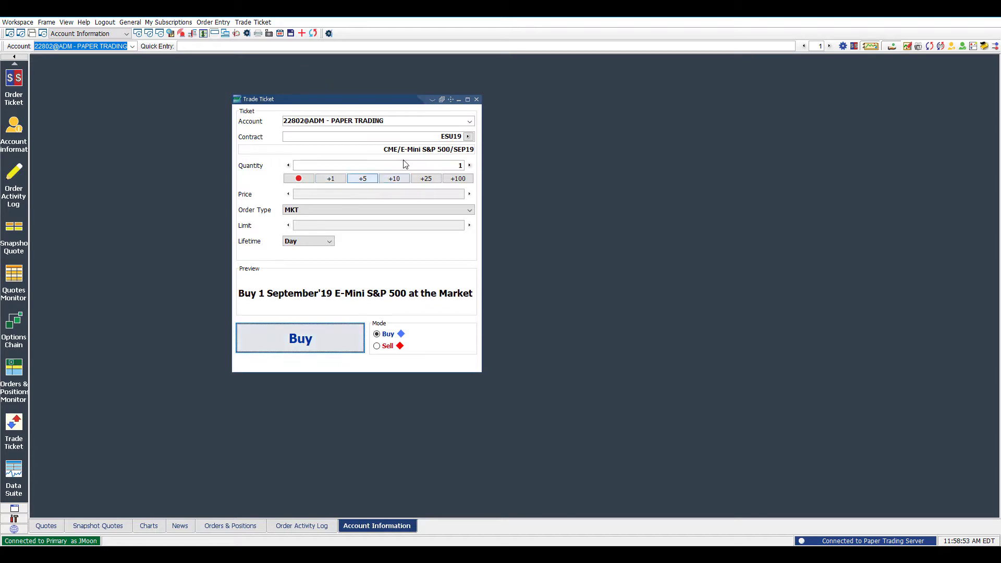
pyautogui.click(477, 99)
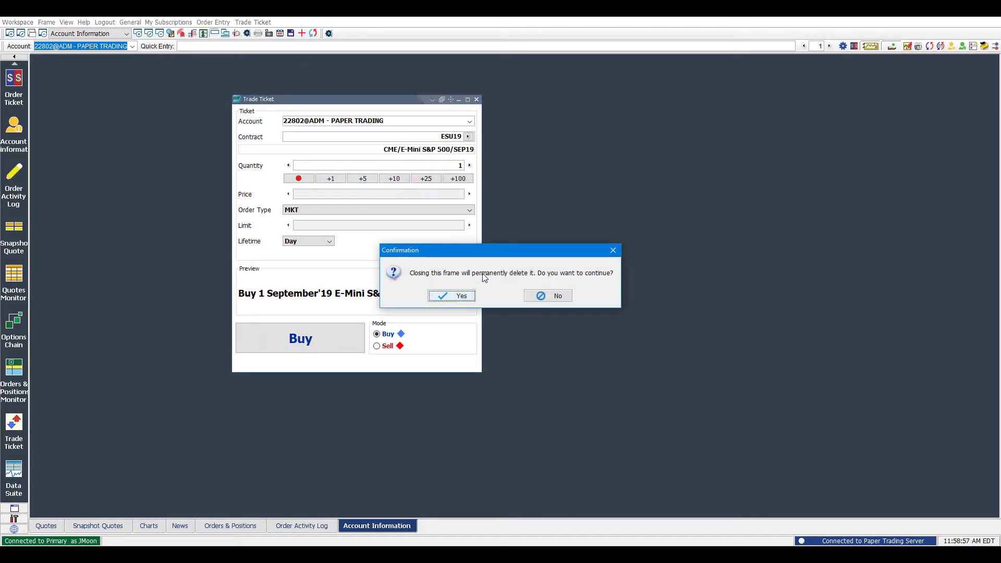
# Step: Confirm closing the ticket, then create an enlarged daily chart of ESU19 (SEP'19)
pyautogui.click(473, 296)
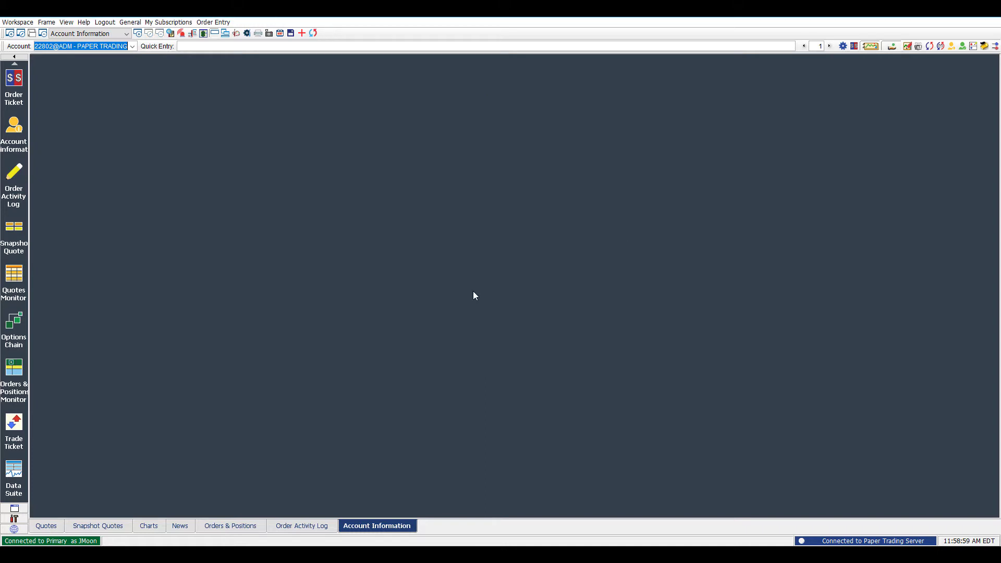
pyautogui.scroll(4, 6, 146)
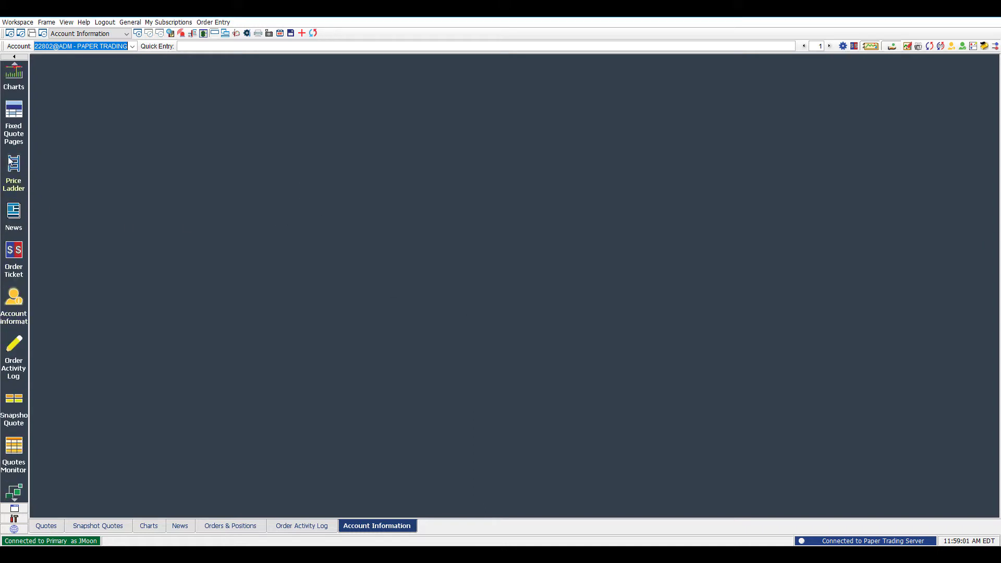
pyautogui.click(15, 96)
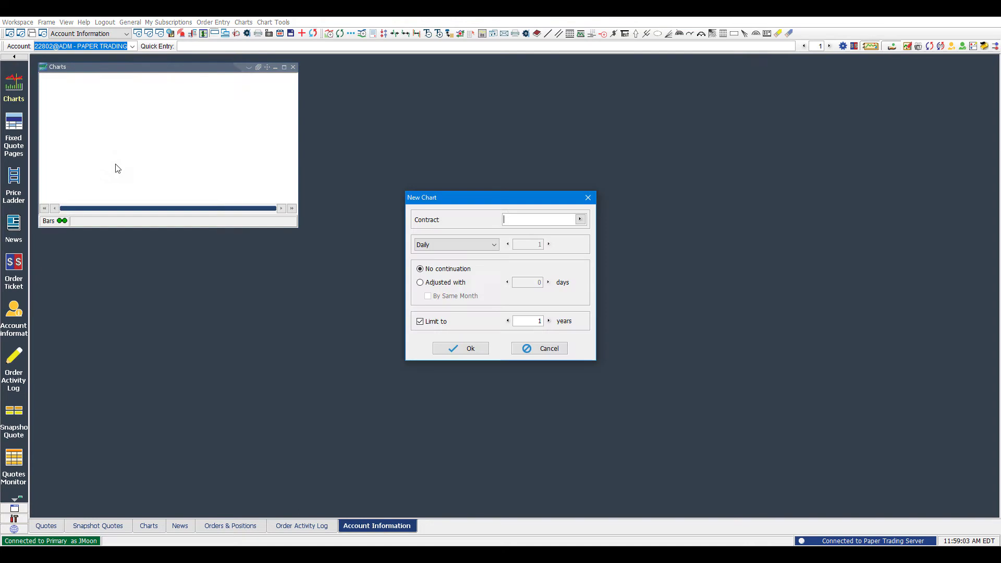
pyautogui.write('ES')
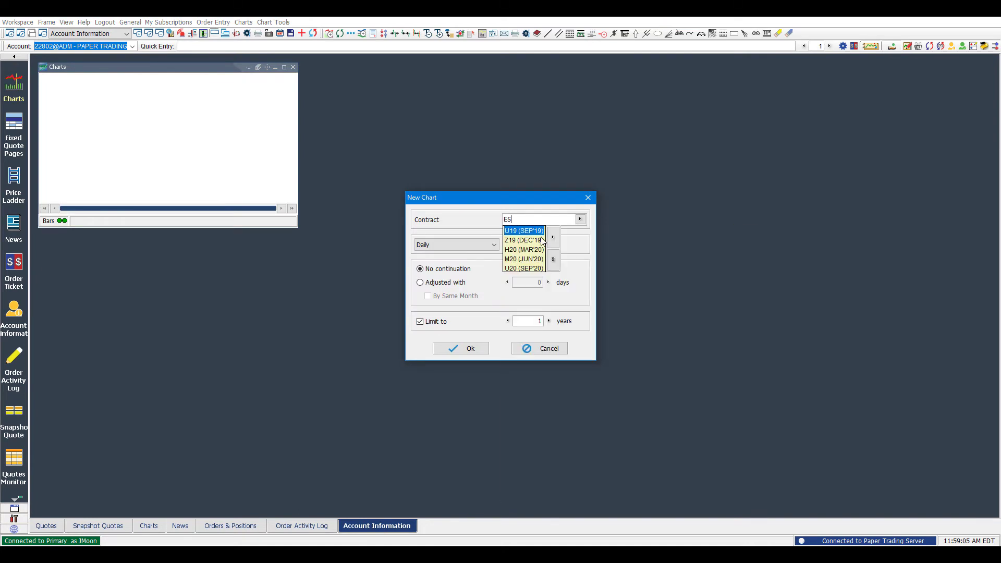
pyautogui.click(537, 233)
pyautogui.click(465, 347)
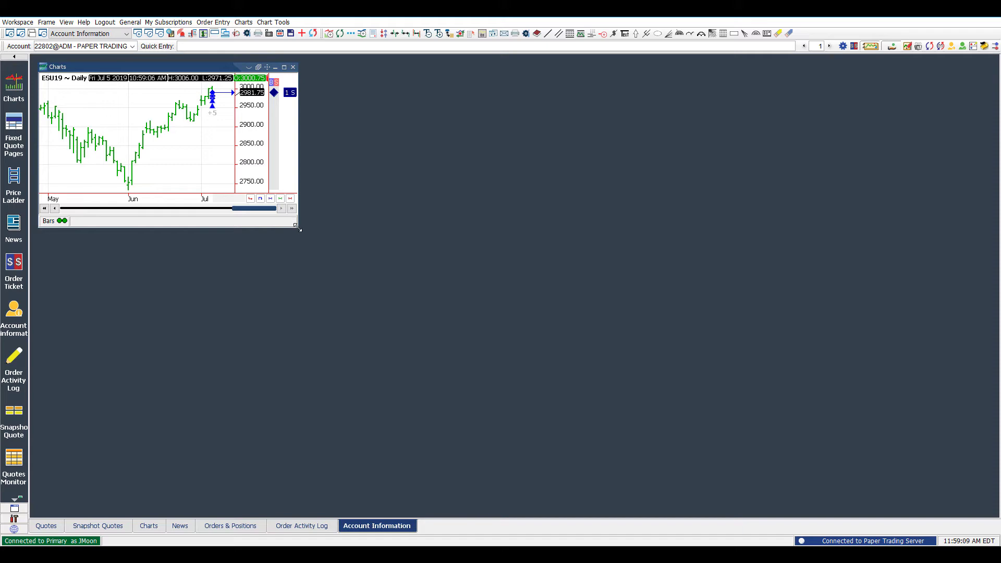
pyautogui.moveTo(299, 227); pyautogui.dragTo(827, 395)
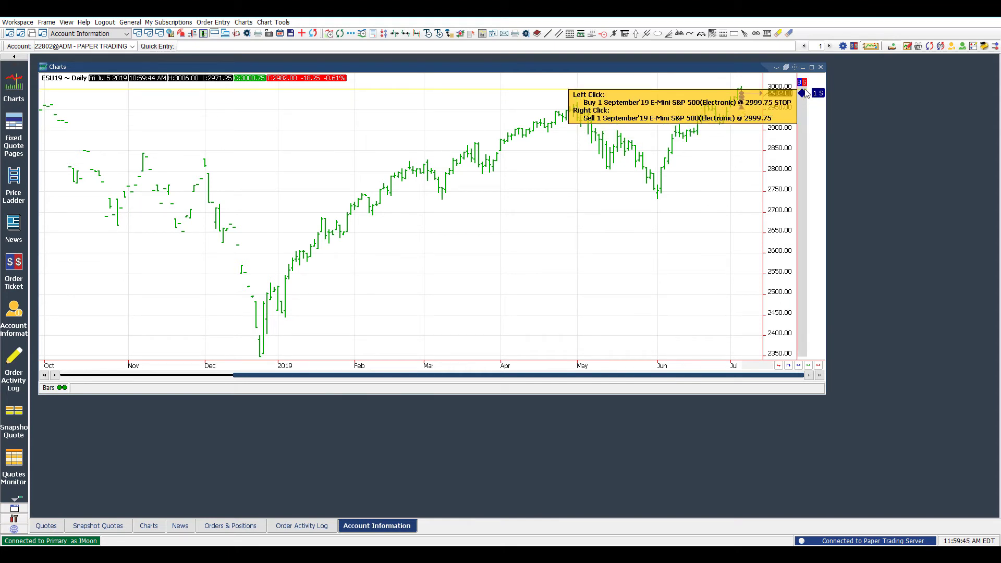
# Step: Place a 1-contract ESU19 limit buy at 2966.75 from the chart, confirming preview and review
pyautogui.click(804, 94)
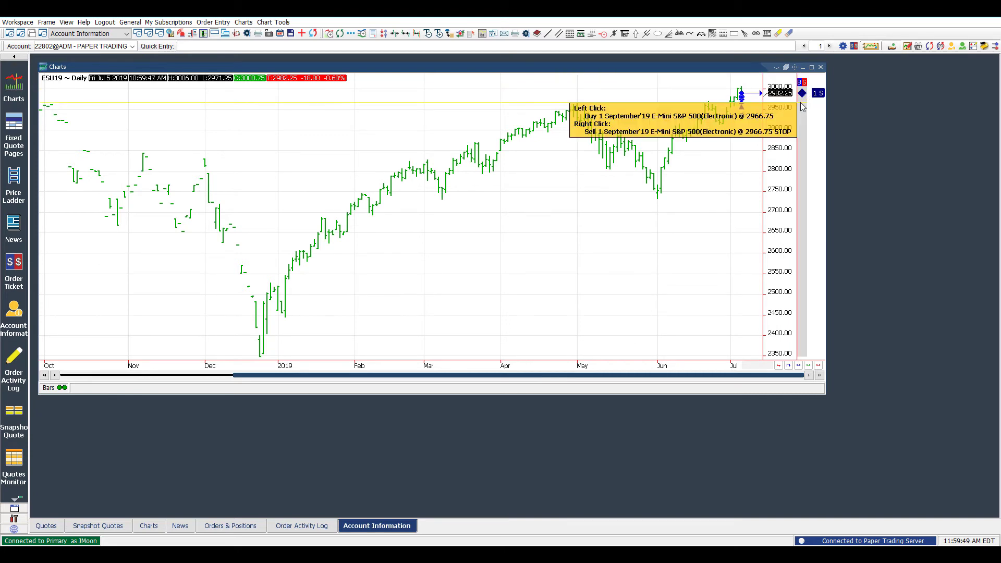
pyautogui.click(802, 106)
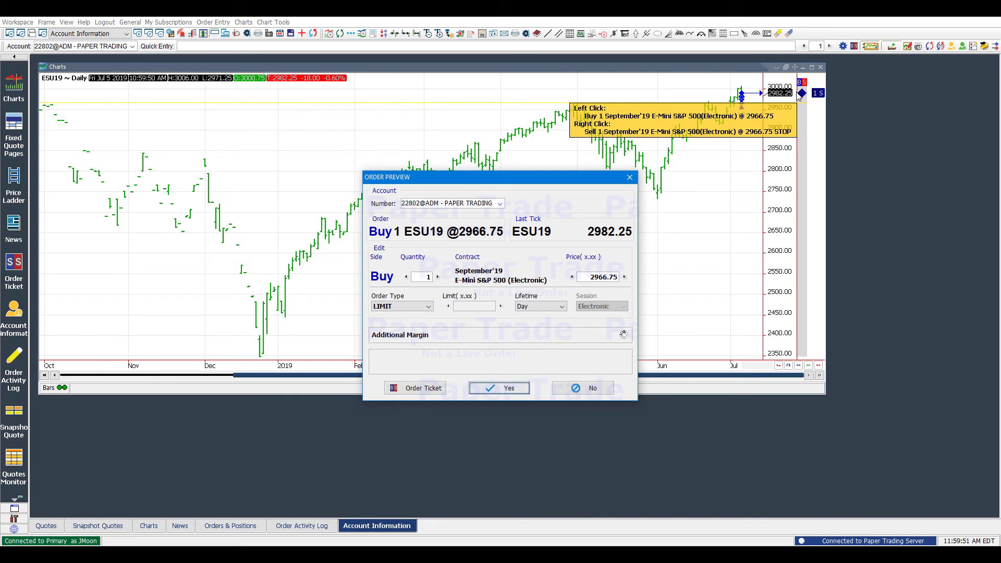
pyautogui.moveTo(428, 181); pyautogui.dragTo(434, 117)
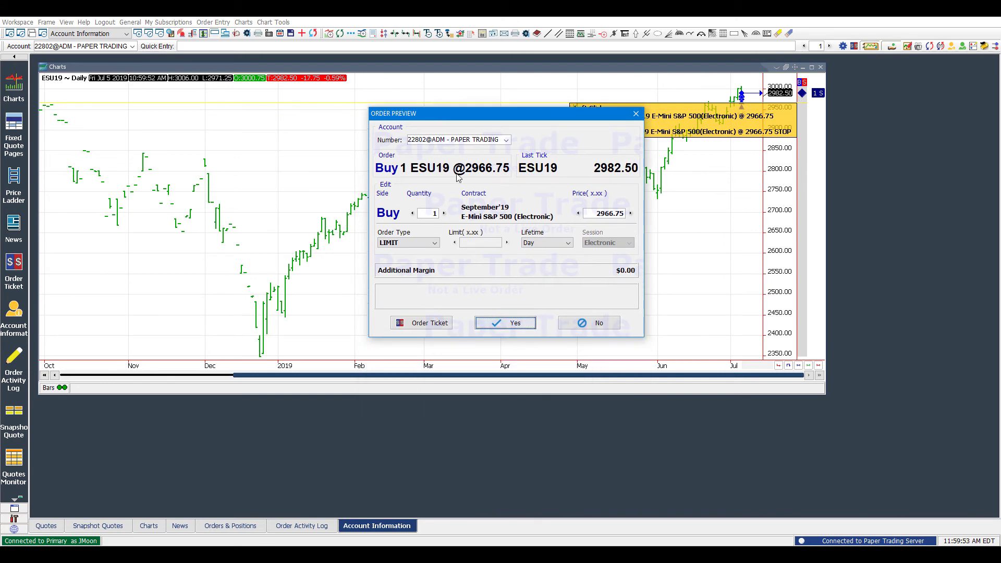
pyautogui.click(524, 323)
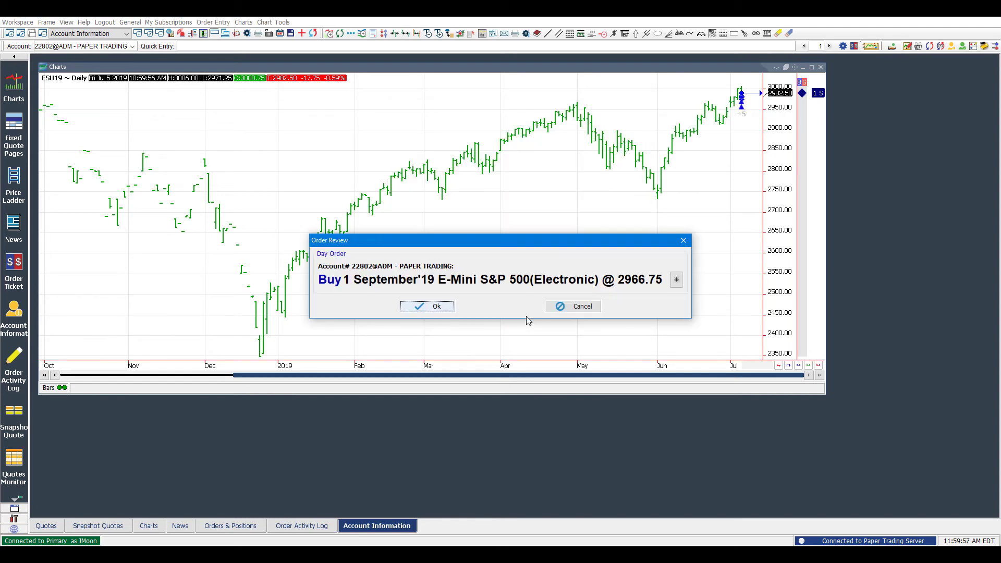
pyautogui.click(450, 307)
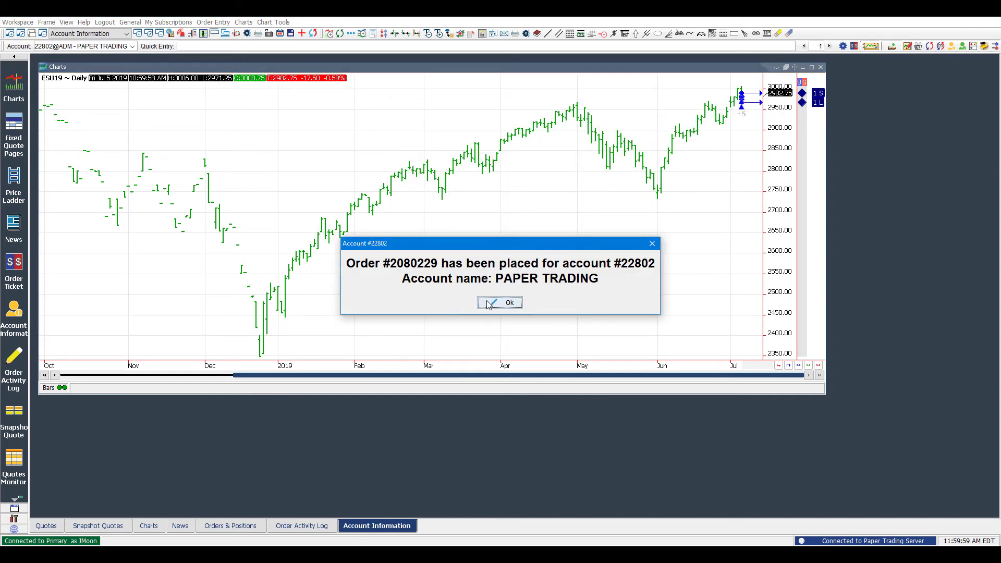
pyautogui.click(488, 301)
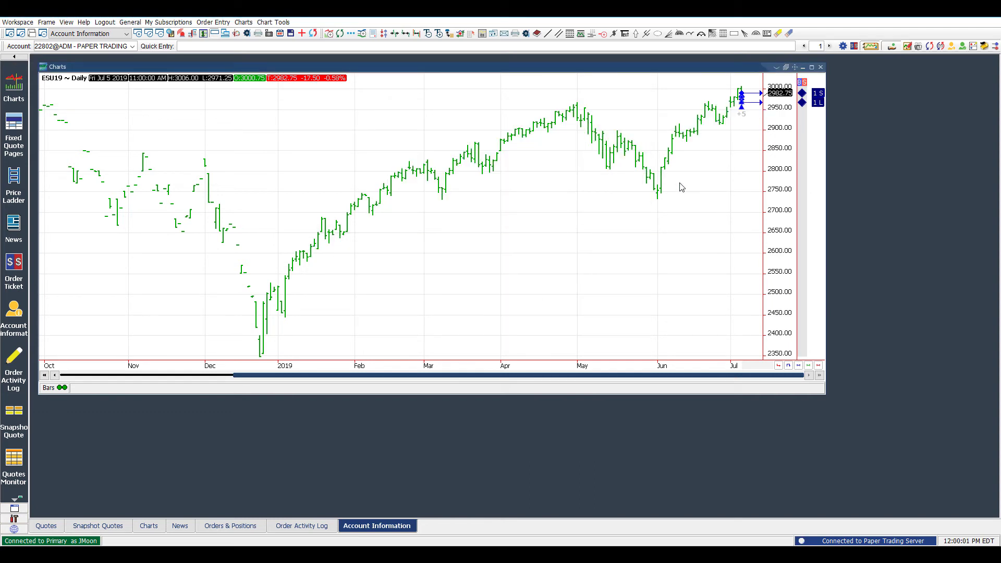